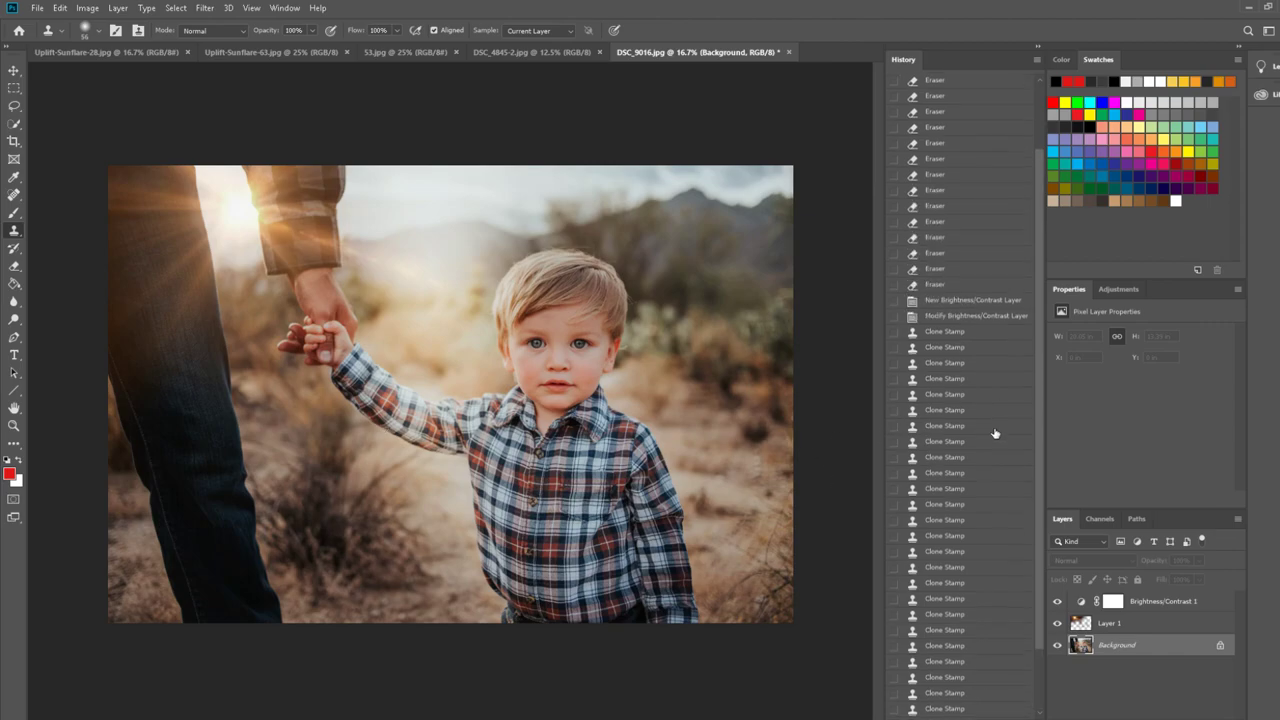
Revert the Photoshop image to its original DSC_9016.jpg history snapshot, then switch to Lightroom Classic
scroll(992, 434, "up", 5)
left_click(961, 84)
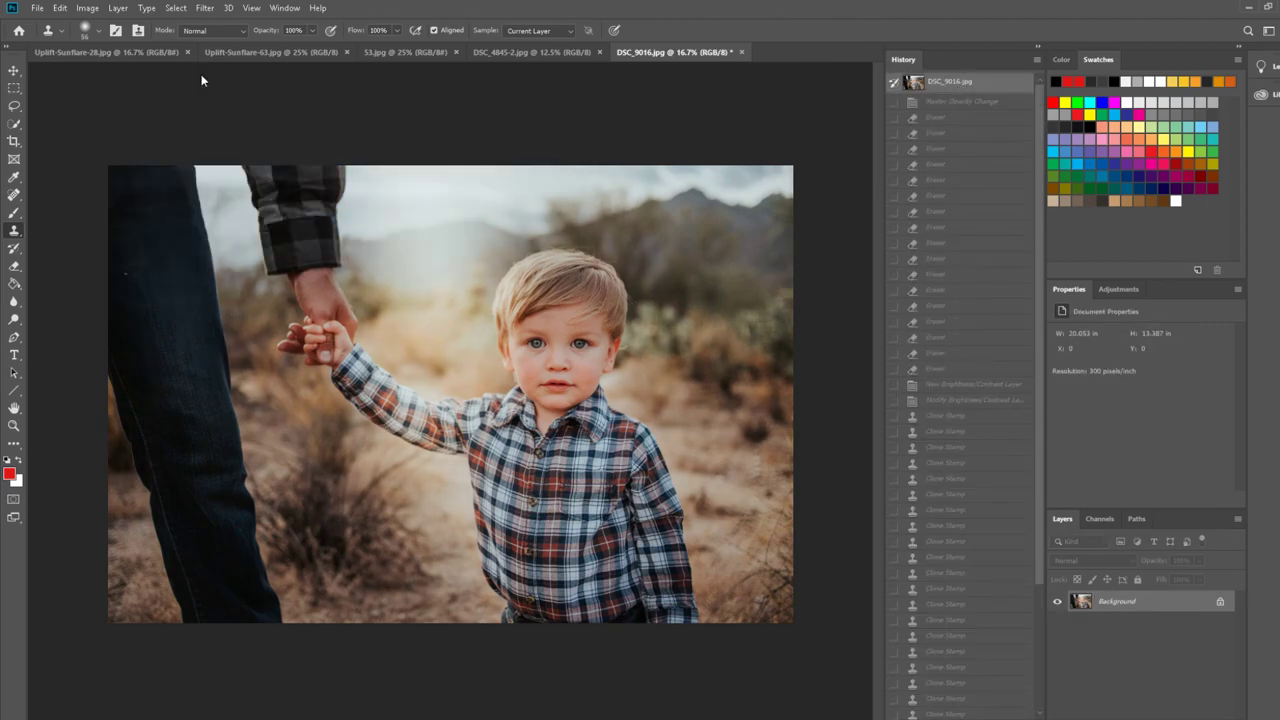
key("alt+Tab")
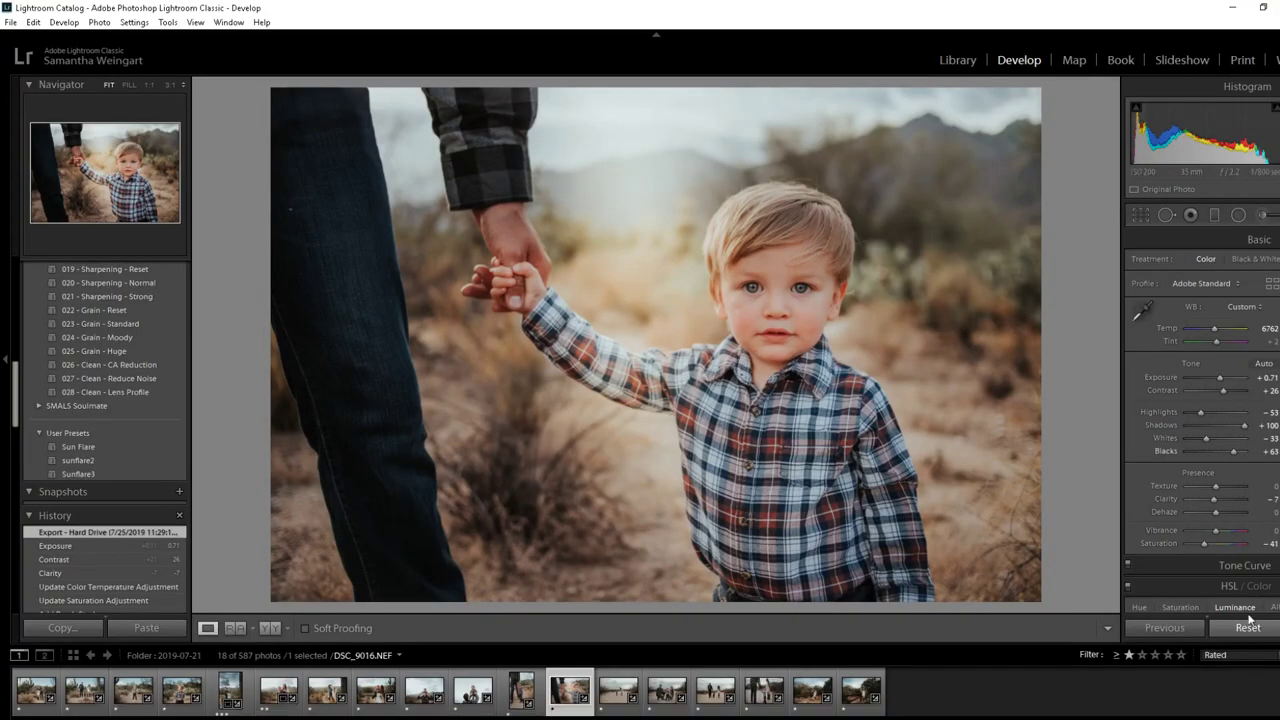
Reset all Develop adjustments on the desert portrait back to their as-shot defaults
left_click(1258, 632)
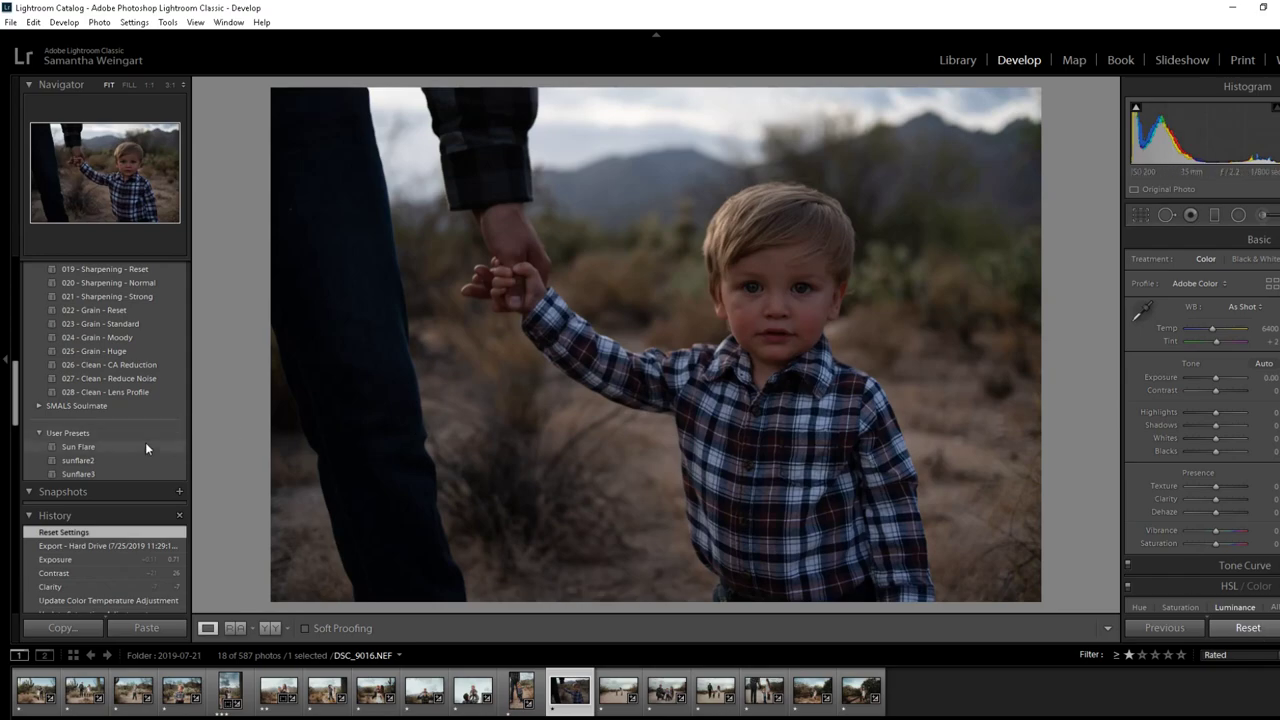
scroll(145, 442, "up", 10)
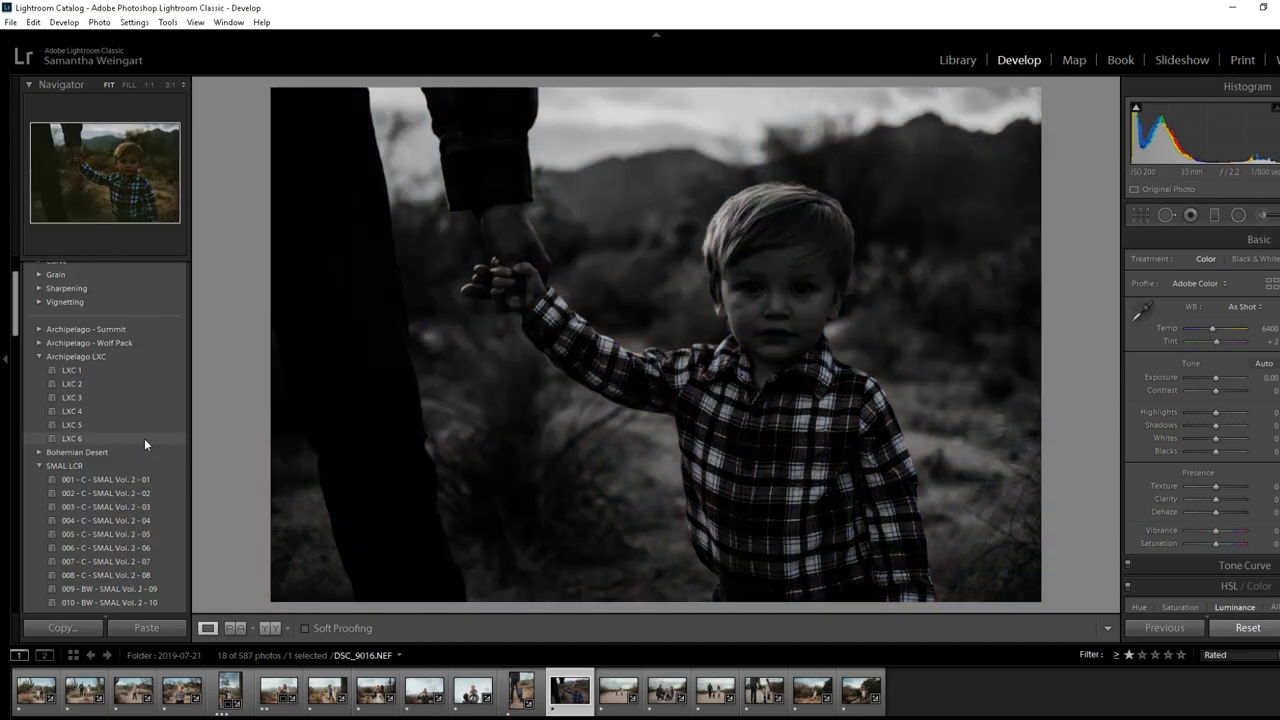
scroll(144, 438, "up", 3)
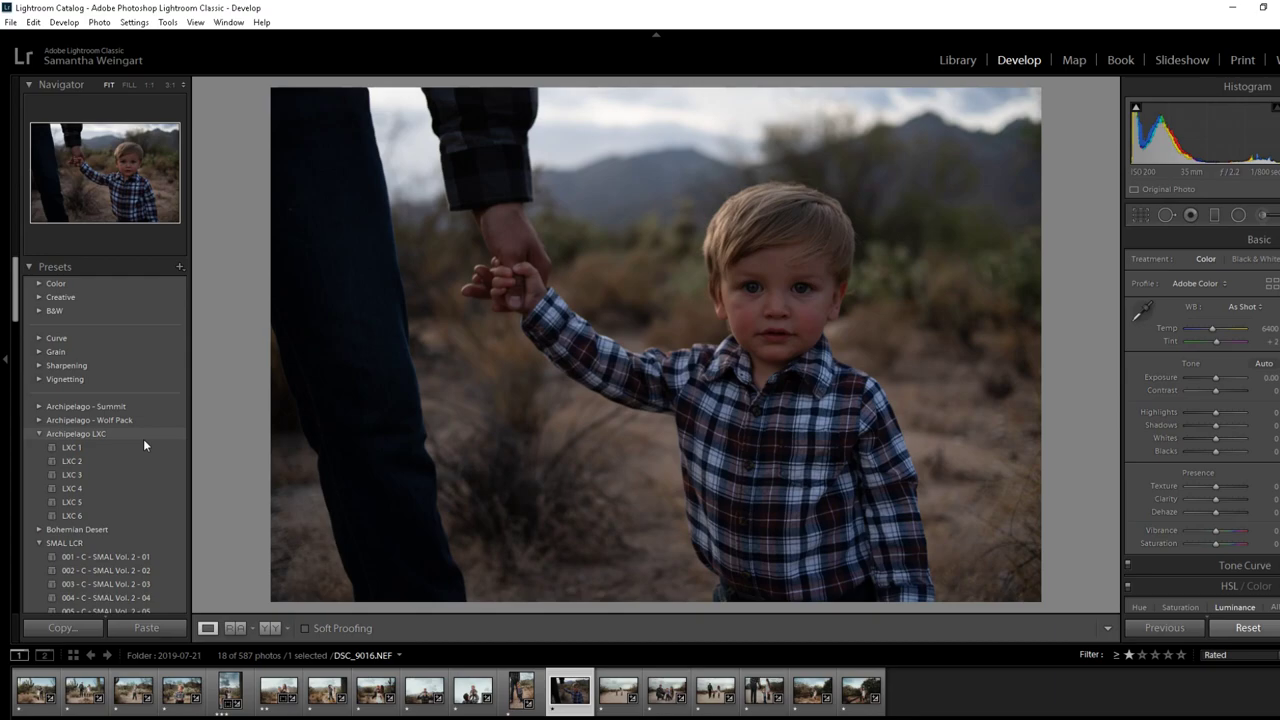
Apply the LXC 3, 011 Nature Love, 018 Soft Blacks and 022 Grain - Reset presets in turn
left_click(86, 476)
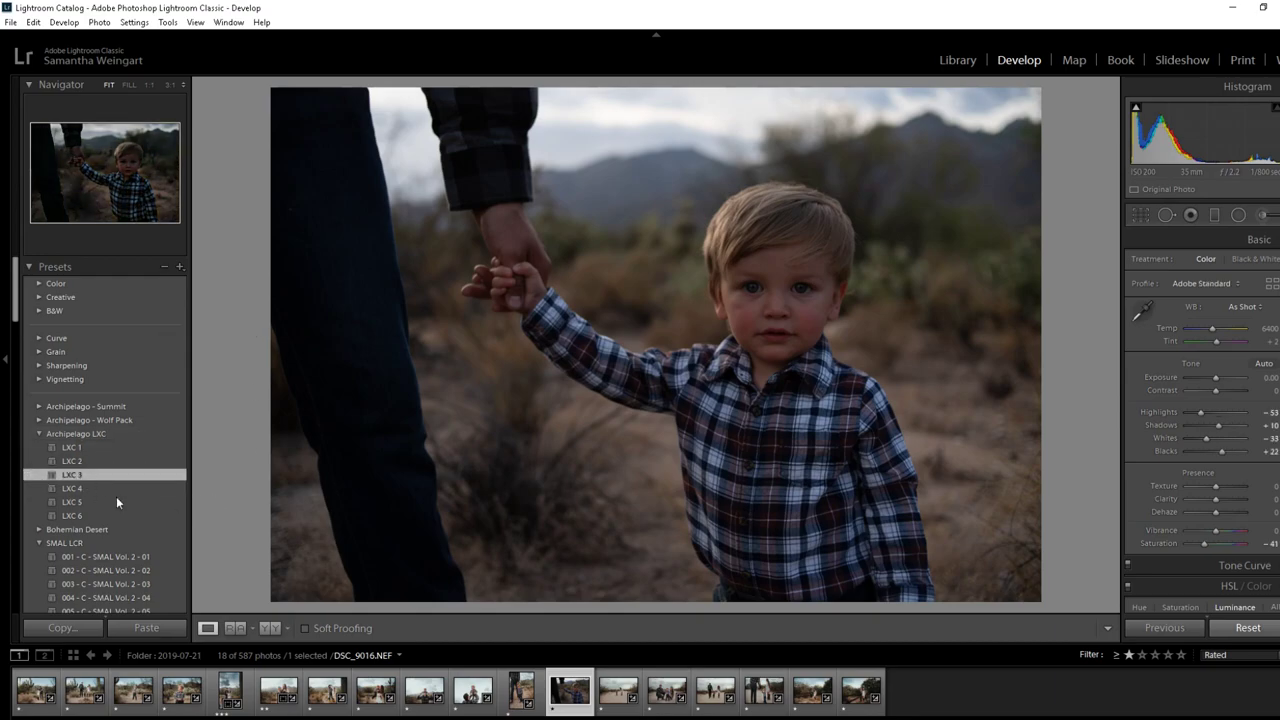
scroll(117, 496, "down", 3)
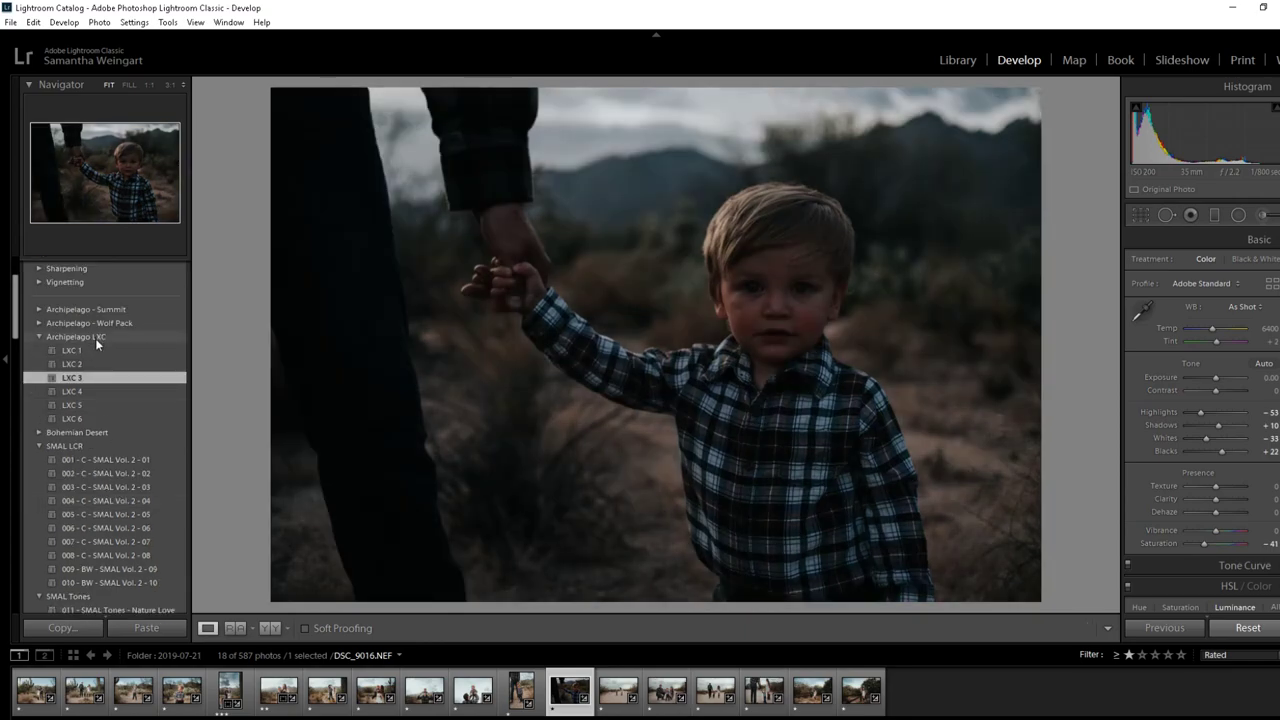
scroll(168, 490, "down", 3)
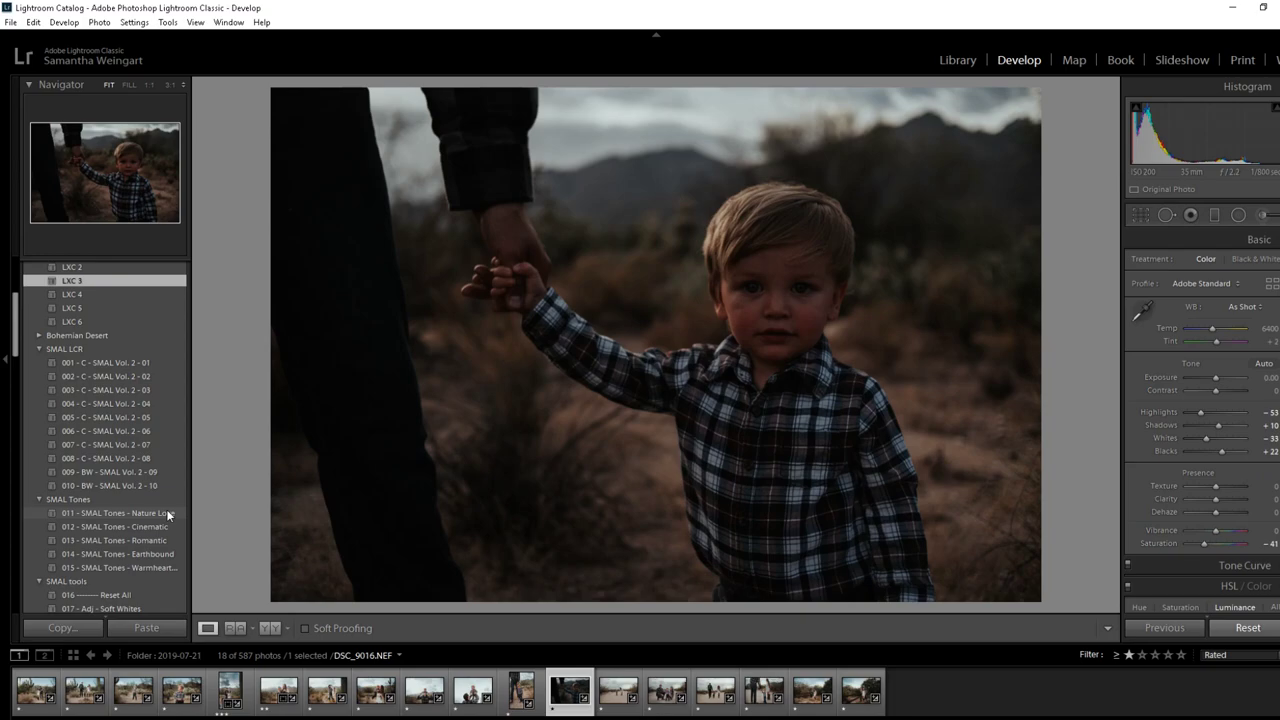
left_click(168, 514)
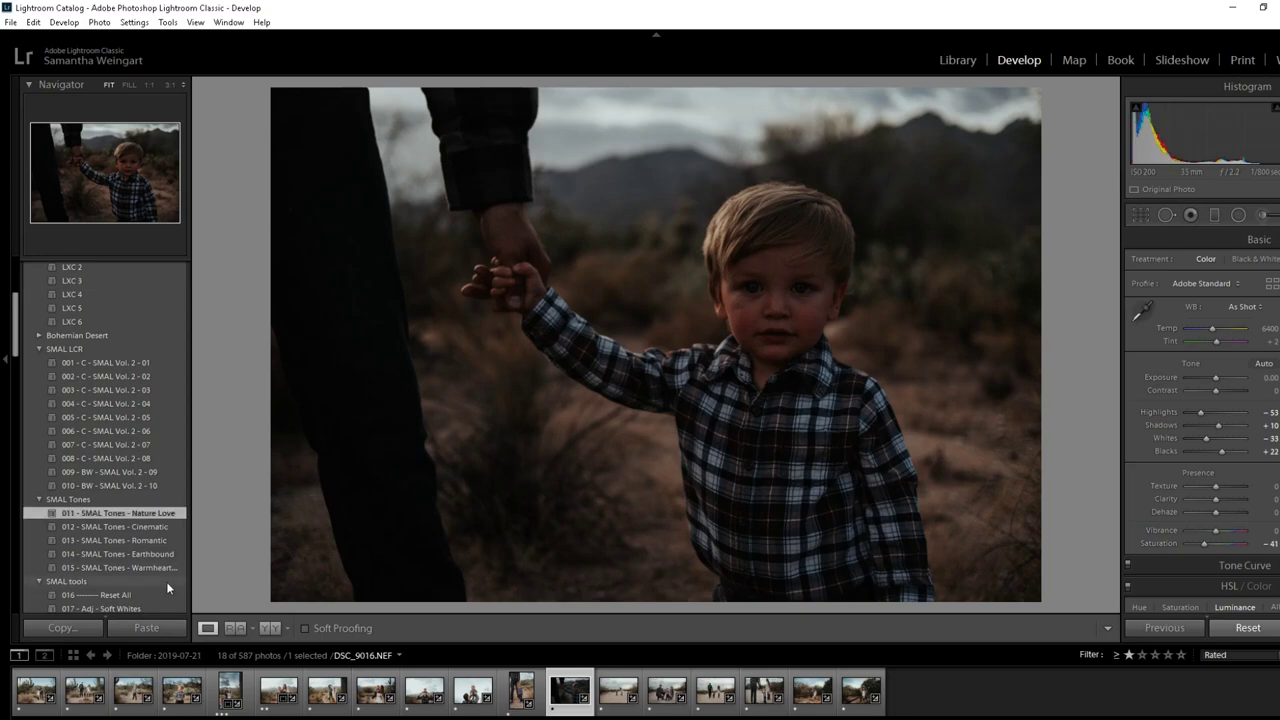
scroll(166, 579, "down", 4)
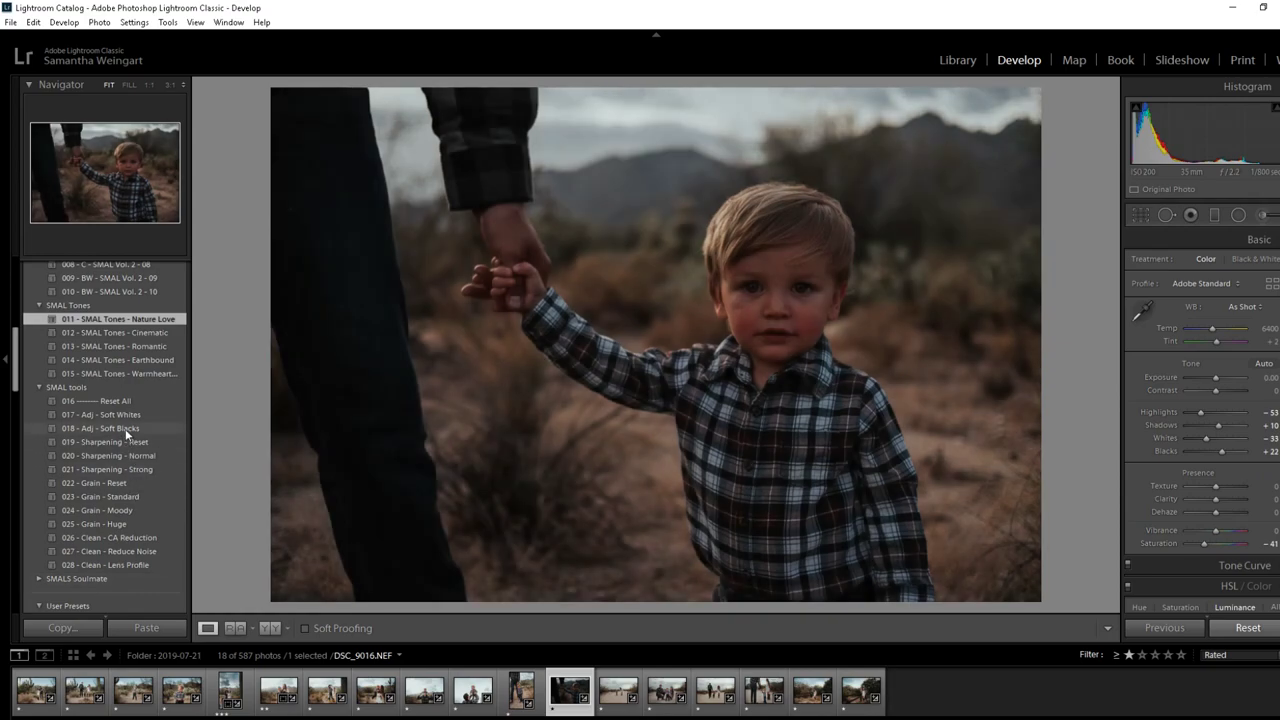
left_click(127, 433)
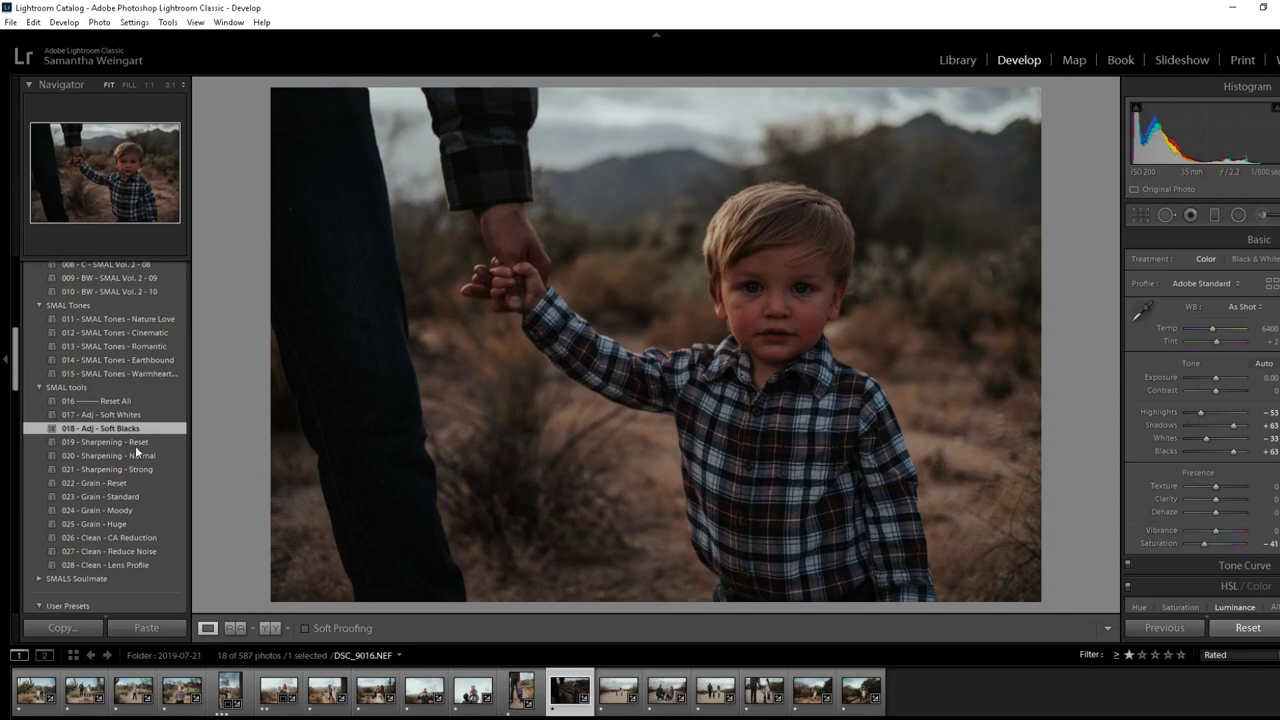
left_click(128, 485)
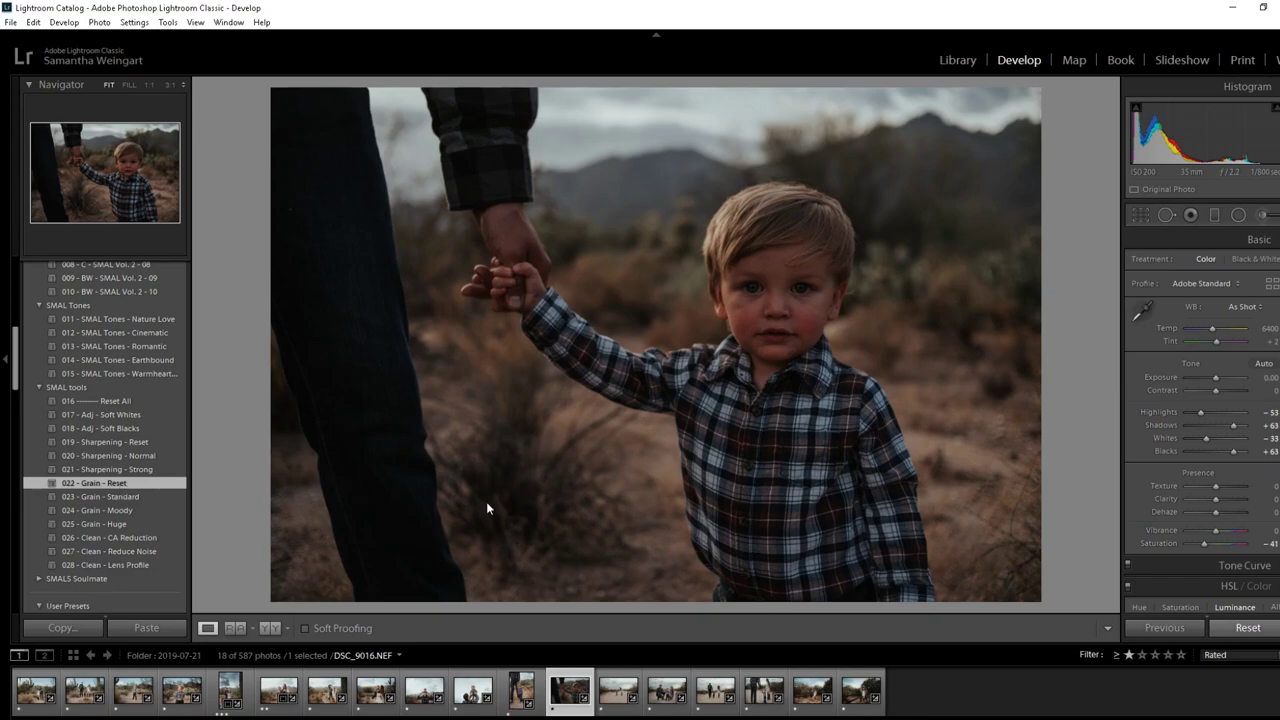
Draw a tall radial filter ellipse over the clasped hands and stretch it toward the ground
left_click(1240, 216)
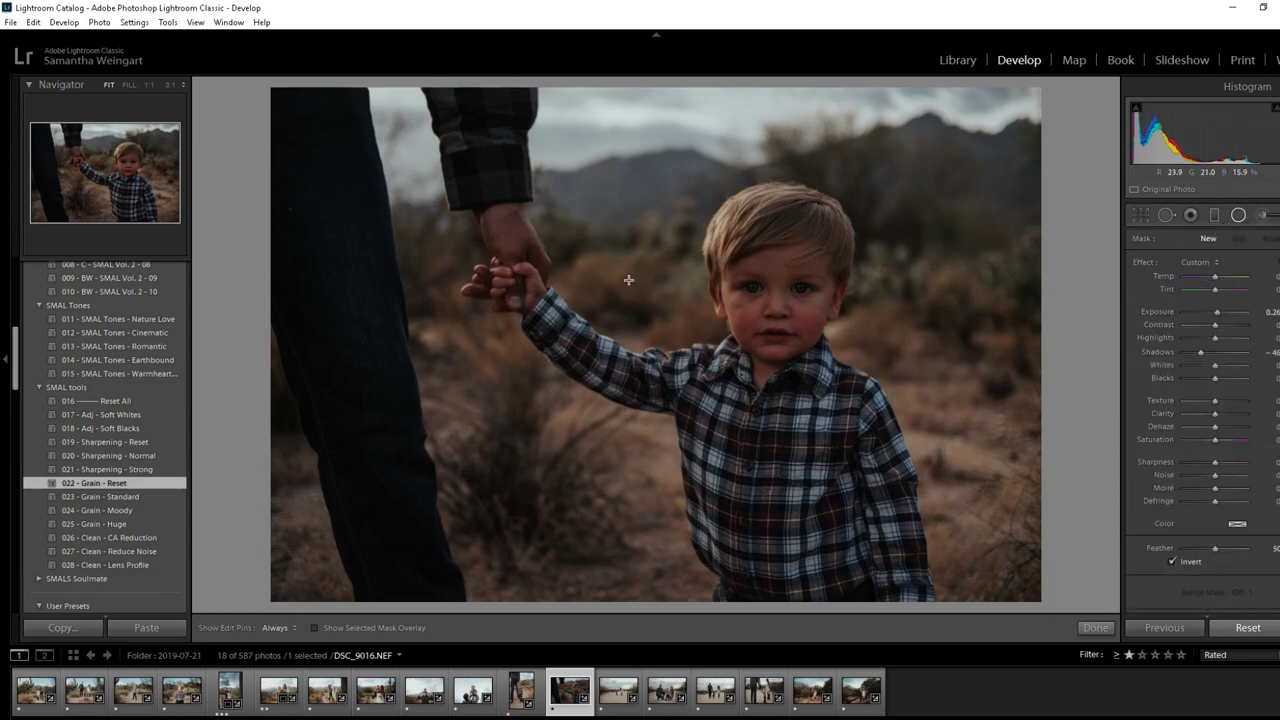
mouse_move(626, 284)
left_mouse_down()
mouse_move(630, 440)
mouse_move(651, 484)
mouse_move(718, 489)
left_mouse_up()
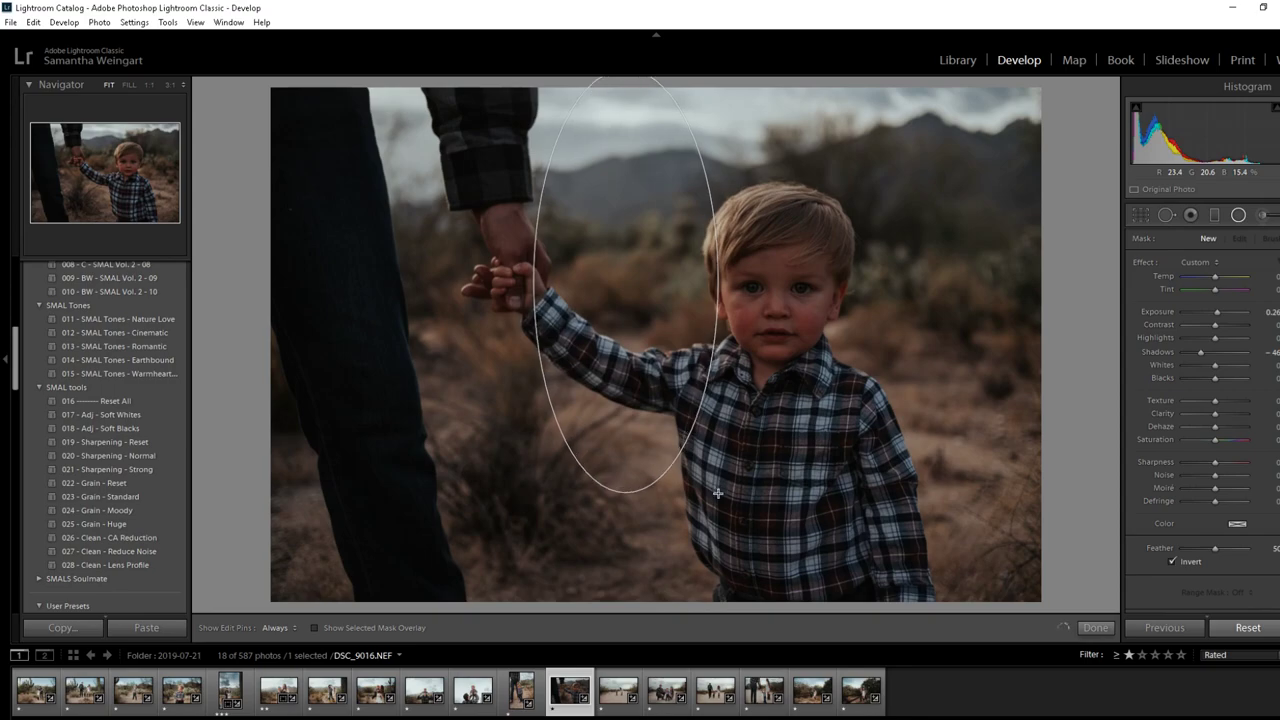
mouse_move(626, 320)
left_mouse_down()
mouse_move(648, 355)
mouse_move(636, 349)
left_mouse_up()
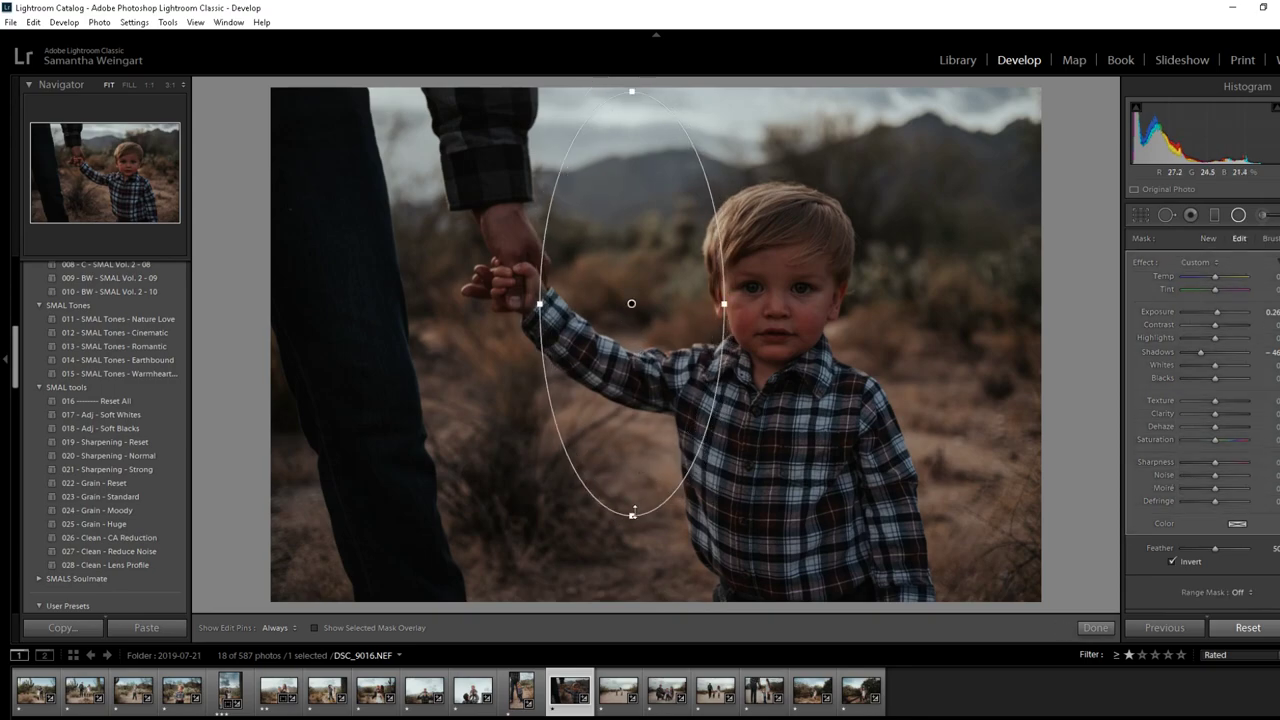
left_click_drag(632, 516, 633, 536)
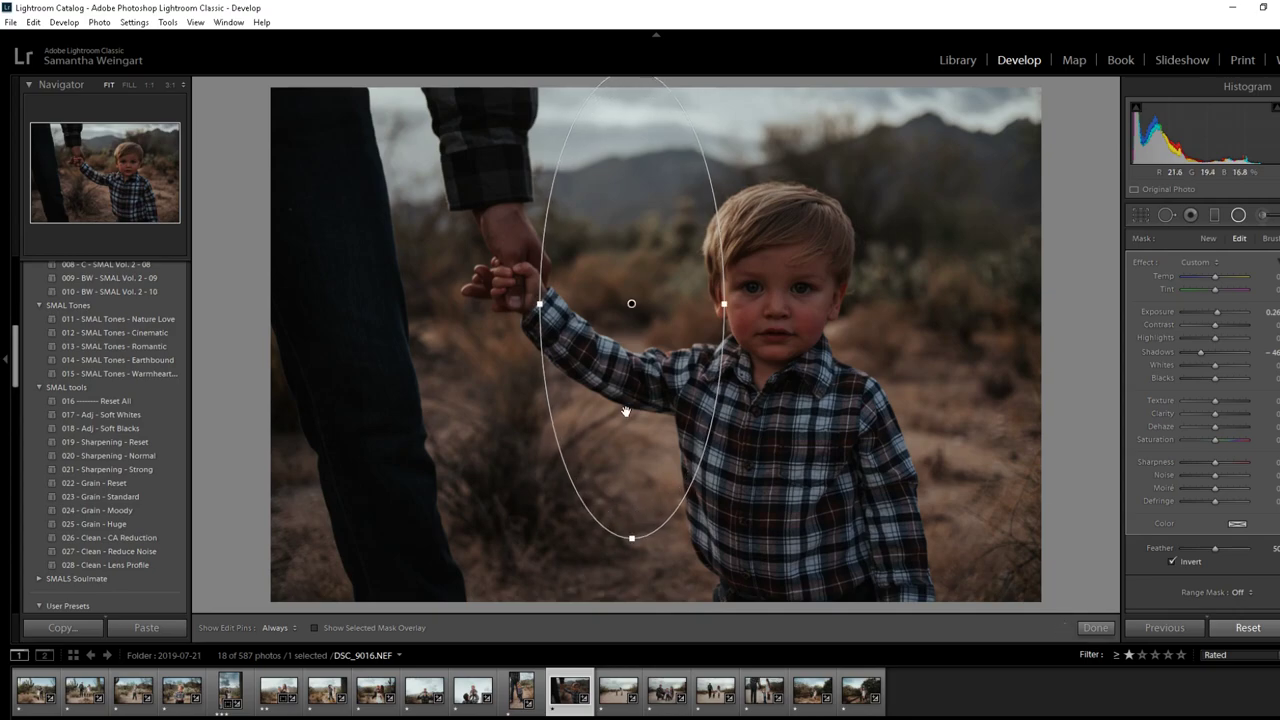
left_click_drag(629, 411, 616, 441)
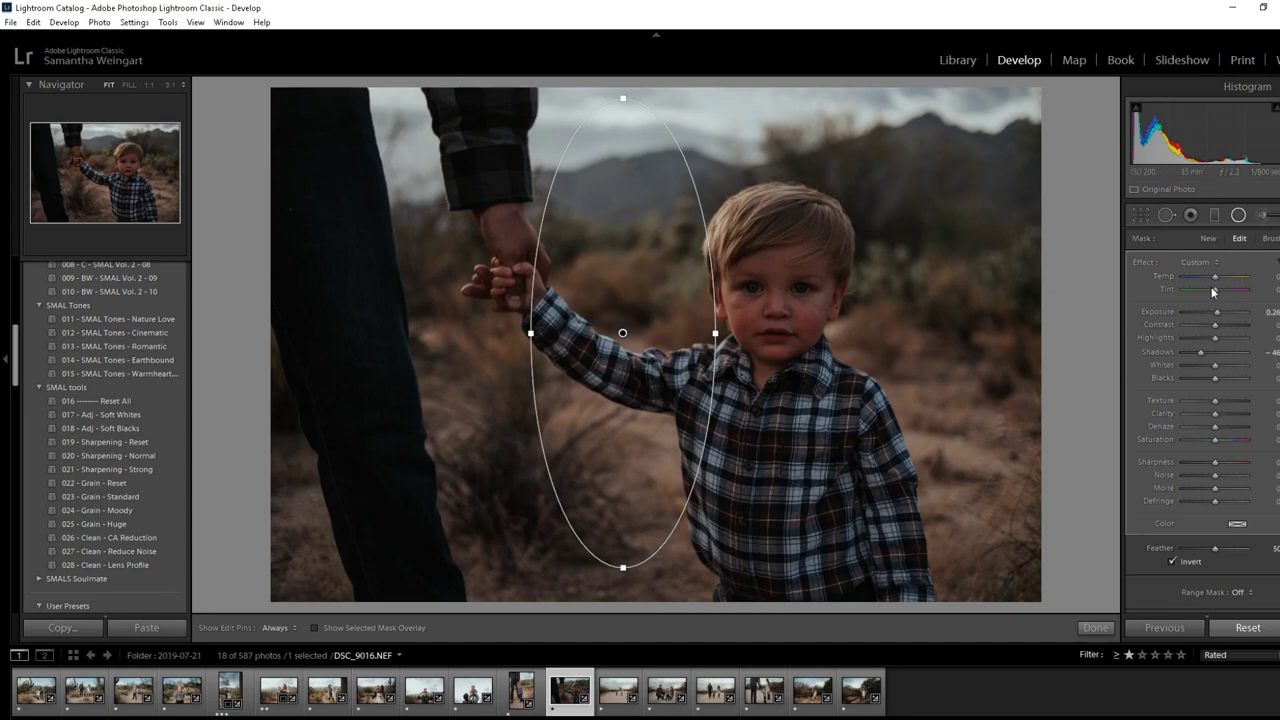
Inside the oval, warm the temperature, raise contrast to 26, soften clarity and feather to 74
left_click_drag(1218, 280, 1240, 322)
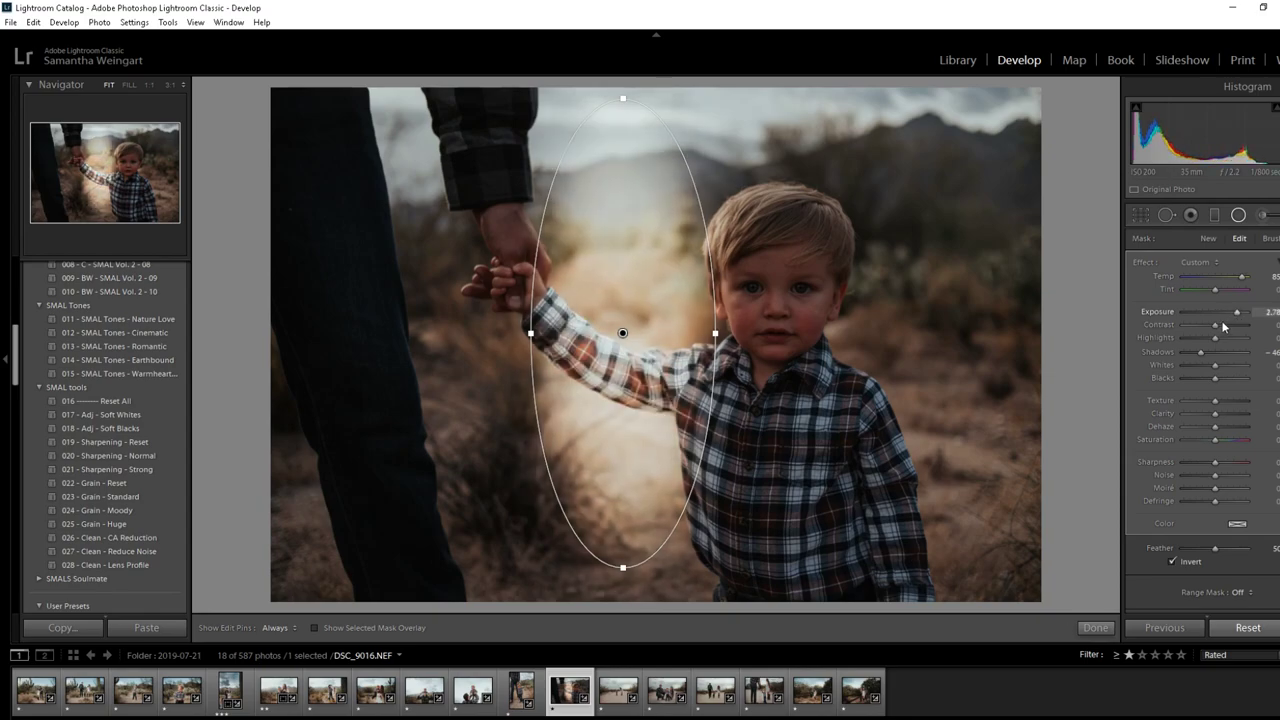
left_click_drag(1215, 327, 1227, 358)
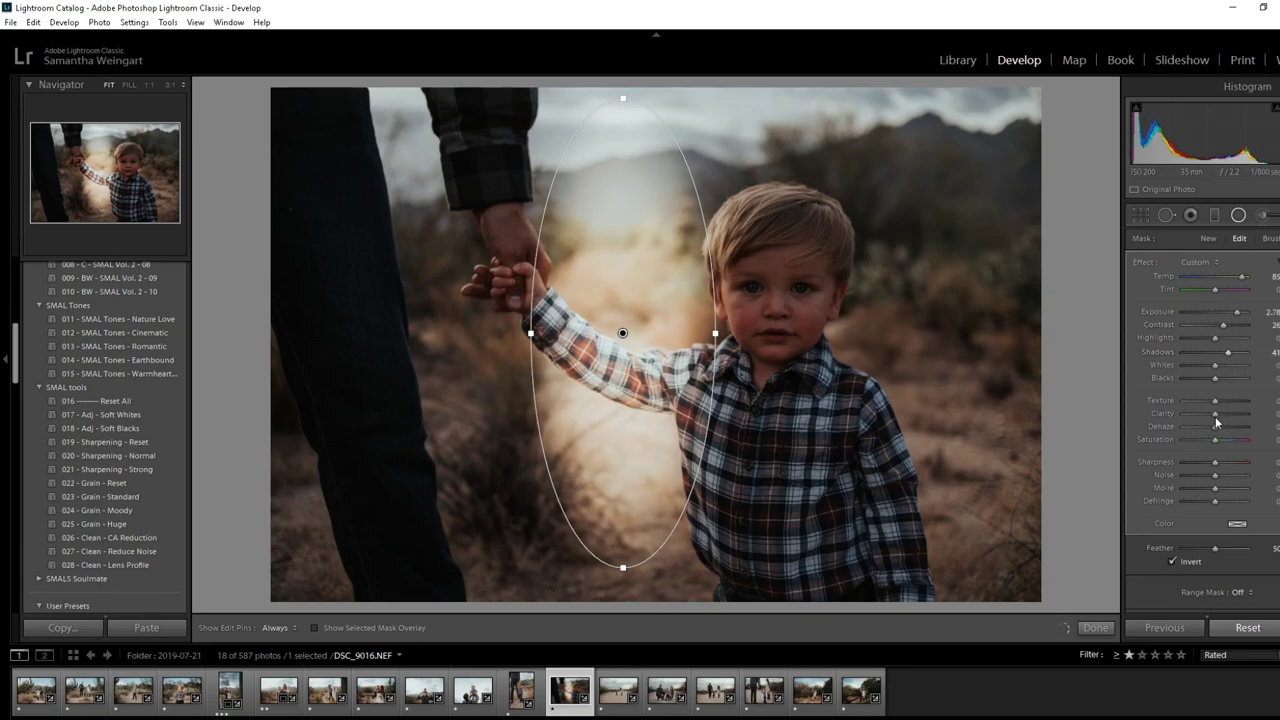
mouse_move(1218, 414)
left_mouse_down()
mouse_move(1193, 418)
mouse_move(1226, 435)
left_mouse_up()
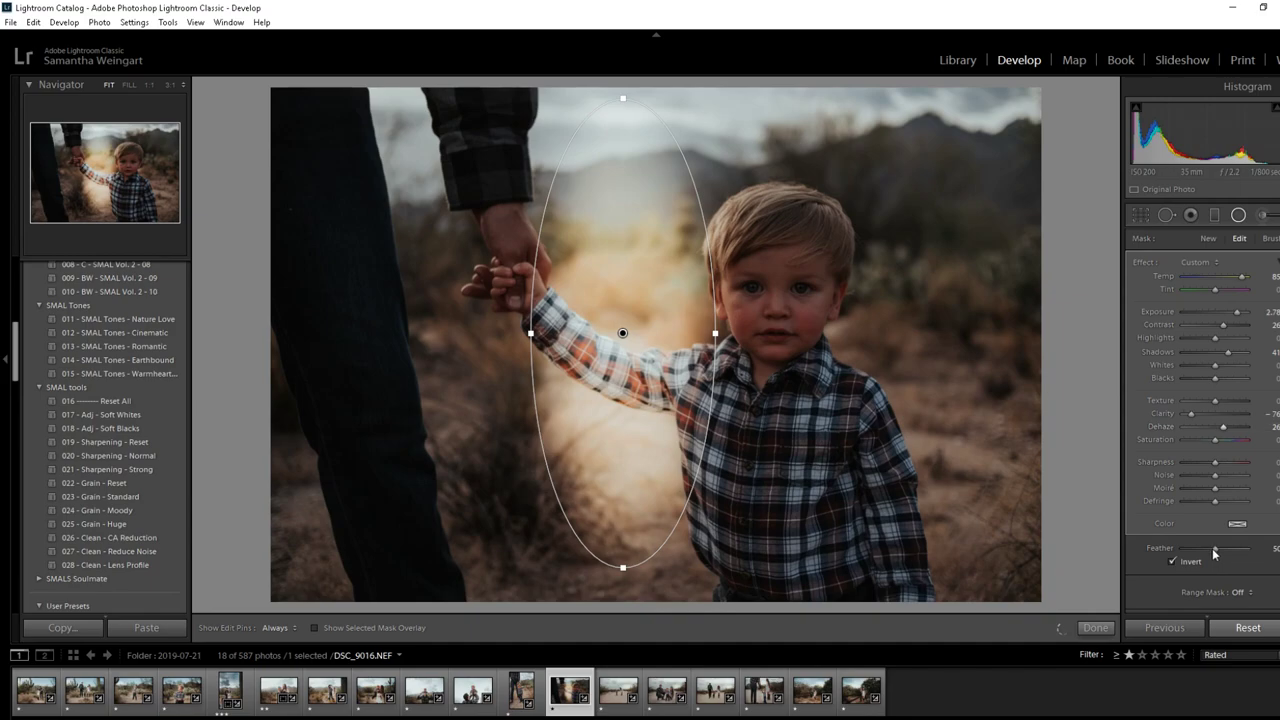
left_click_drag(1212, 548, 1230, 557)
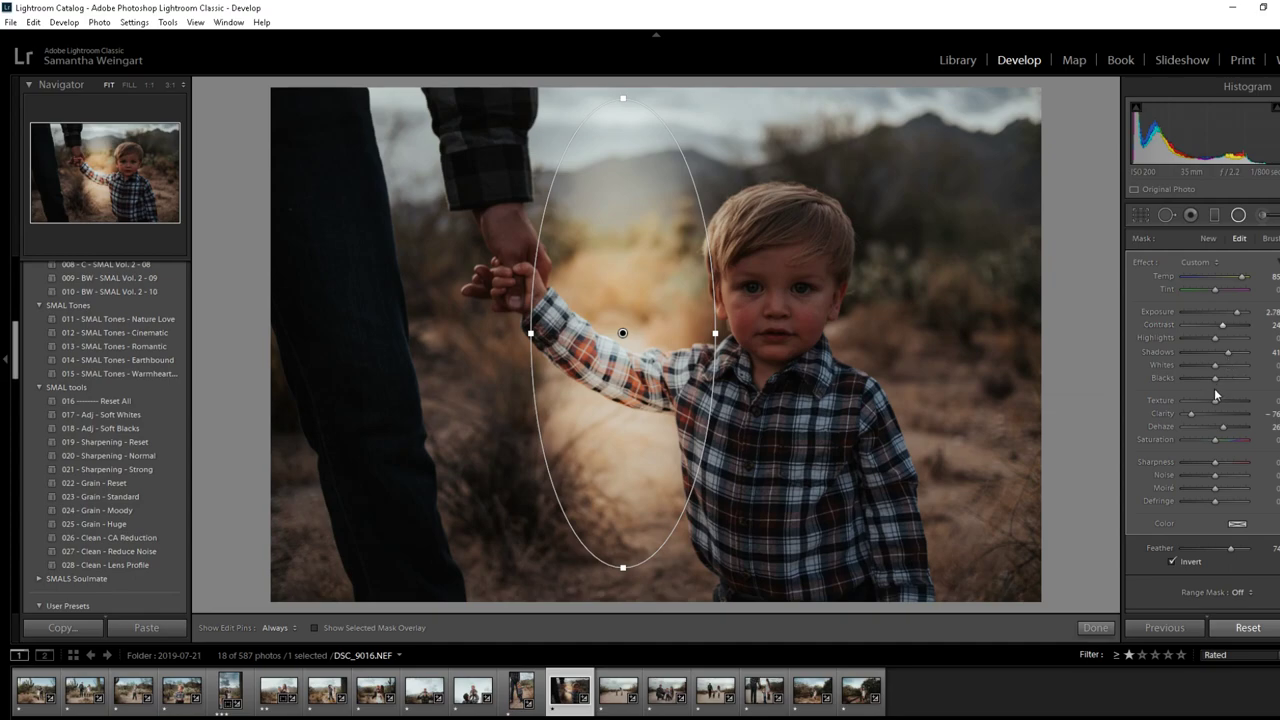
left_click_drag(1191, 414, 1199, 420)
left_click_drag(1239, 316, 1237, 317)
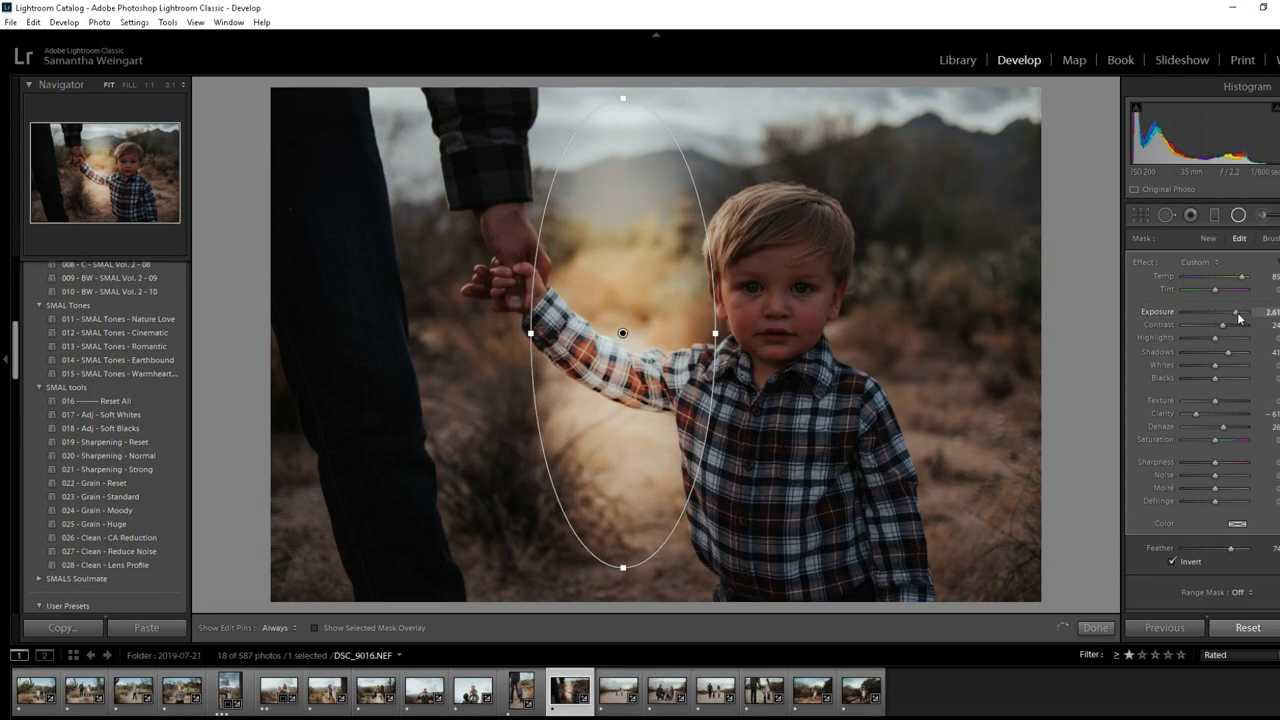
Move the oval up and left behind the clasped hands and apply the radial filter
left_click_drag(634, 246, 629, 217)
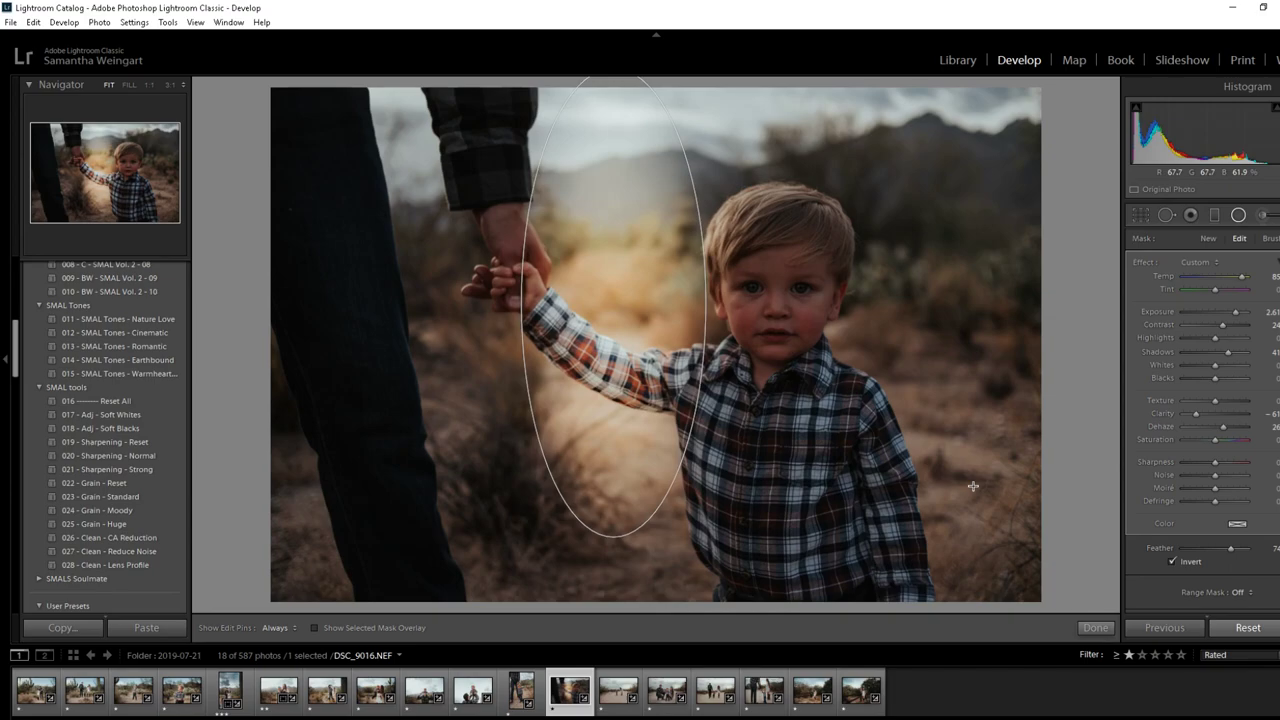
left_click_drag(605, 449, 614, 446)
left_click(1095, 628)
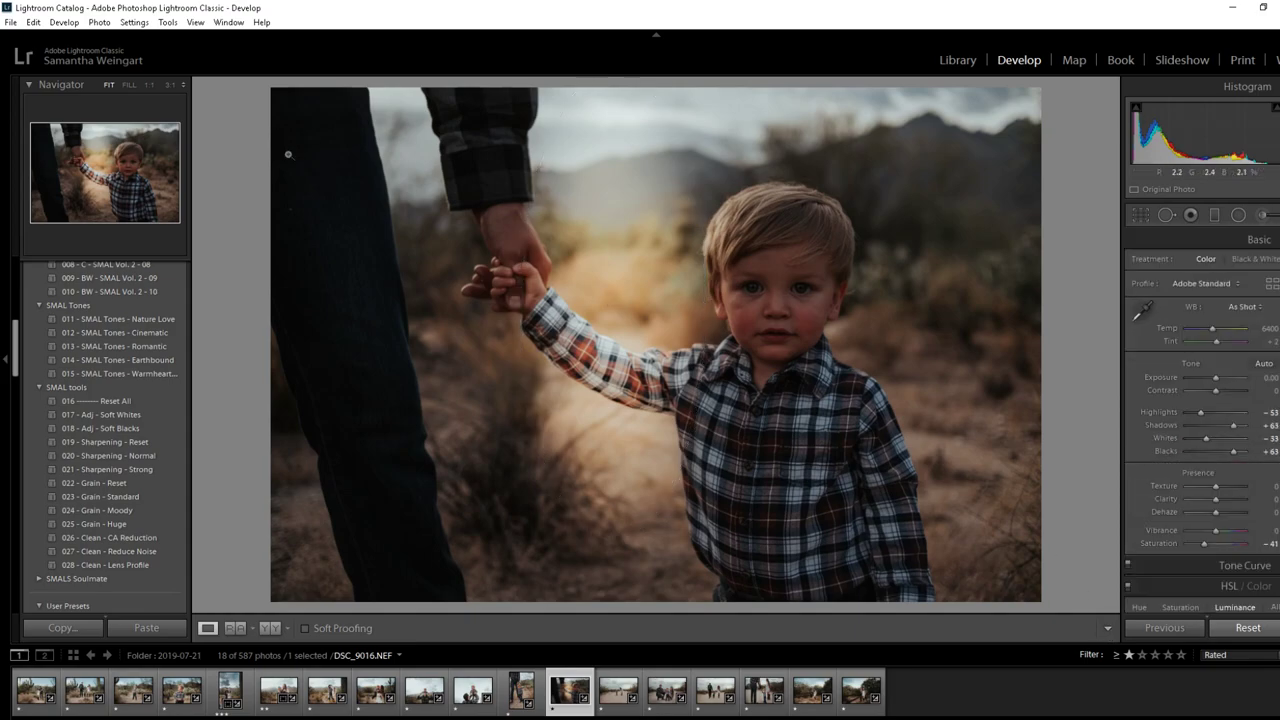
Save the current settings as a new develop preset named Sunflare4
left_click(62, 24)
left_click(79, 52)
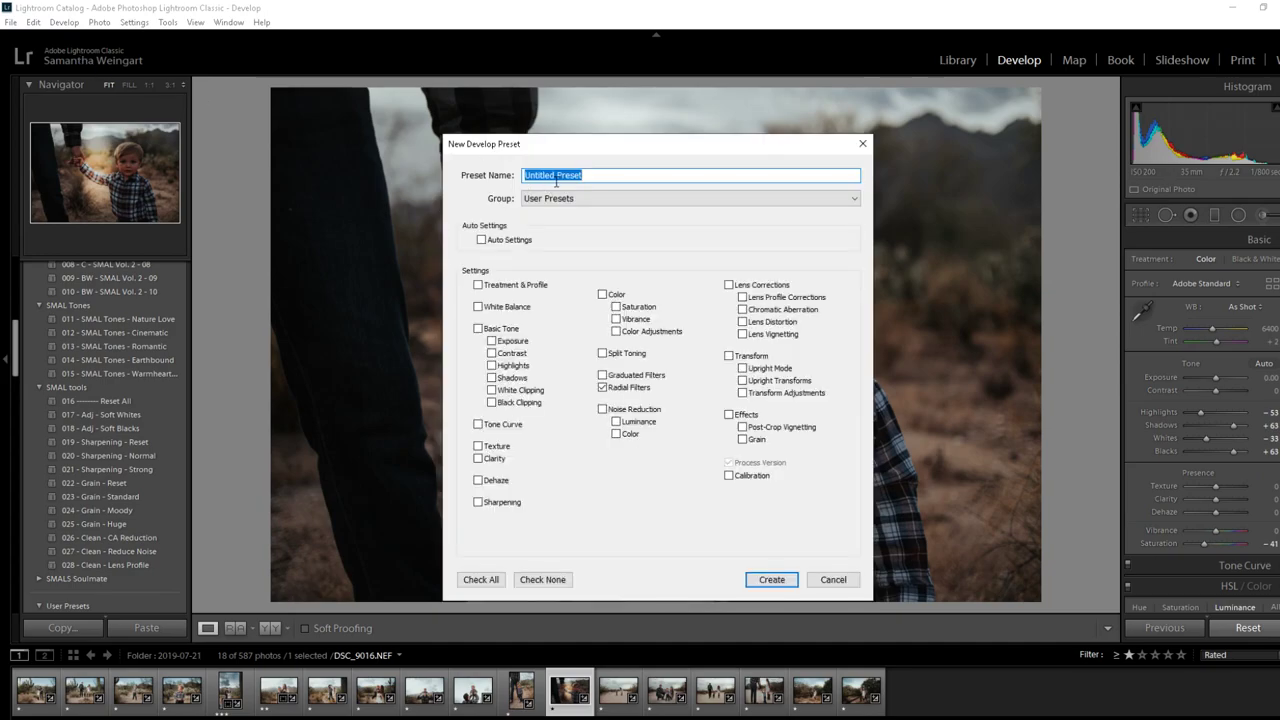
type("Sunflare4")
left_click(775, 576)
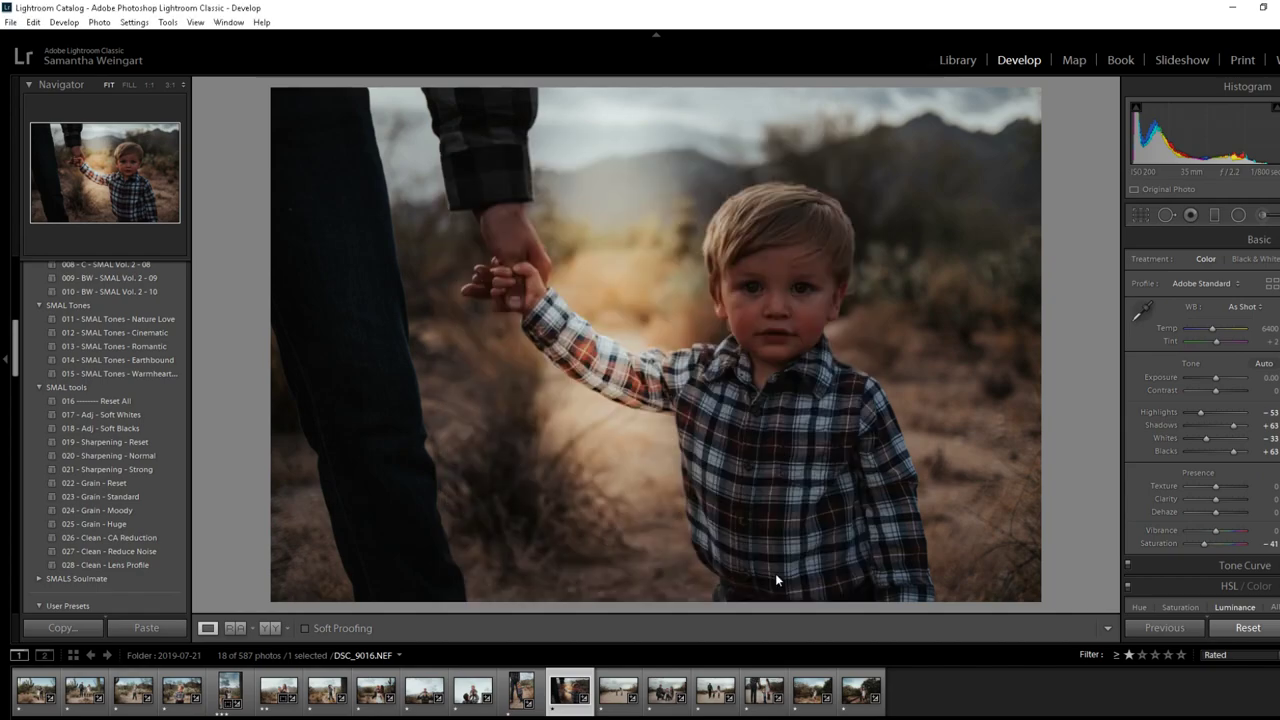
Apply the Sunflare4 user preset to the portrait
scroll(150, 440, "down", 6)
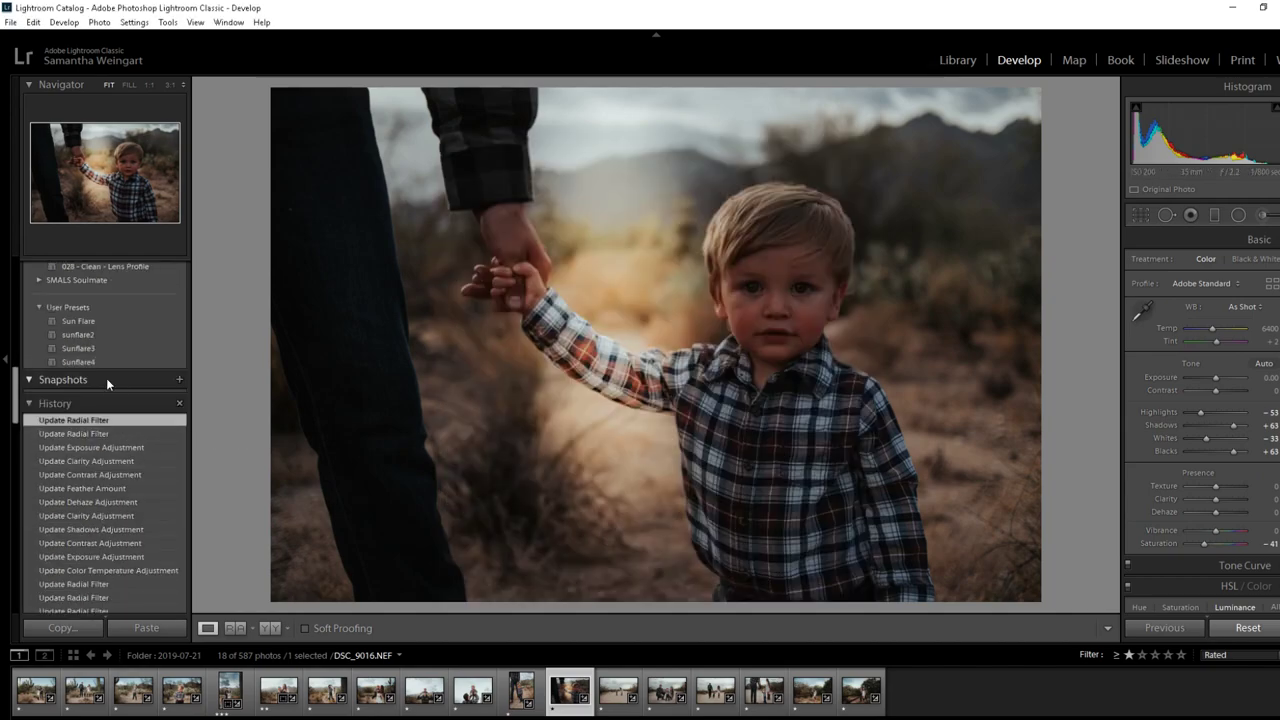
scroll(106, 378, "up", 3)
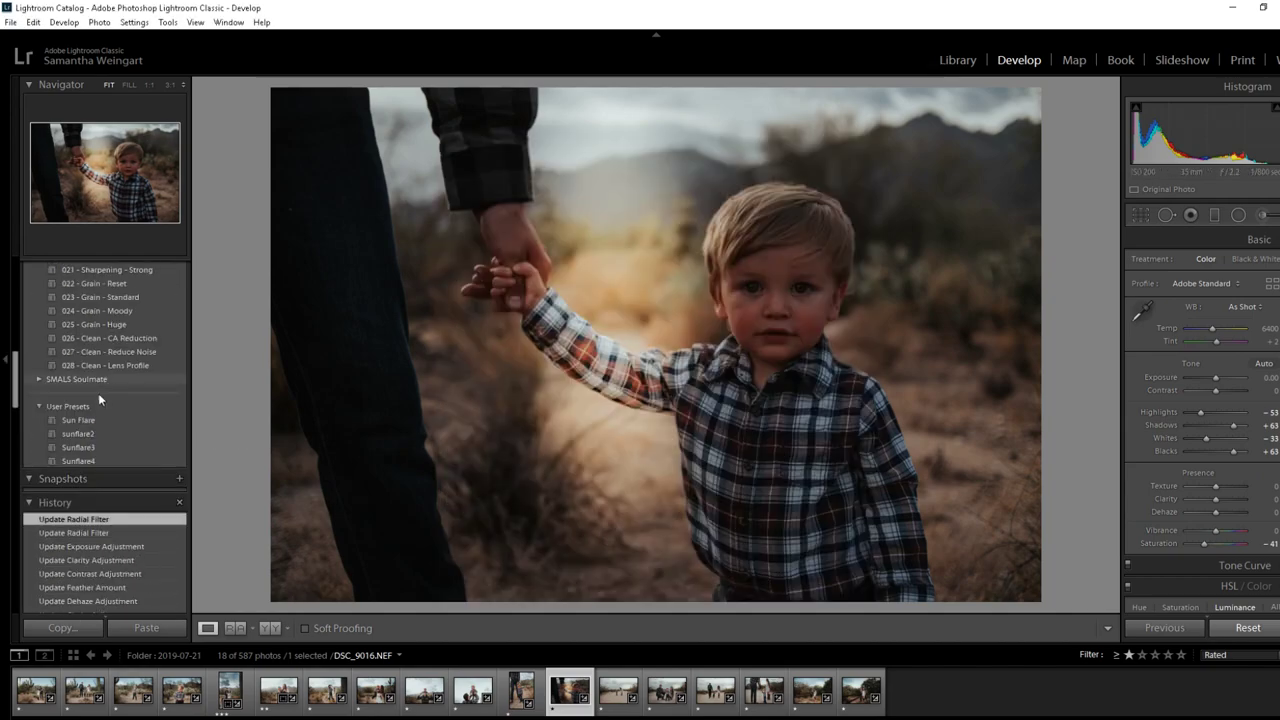
left_click(96, 460)
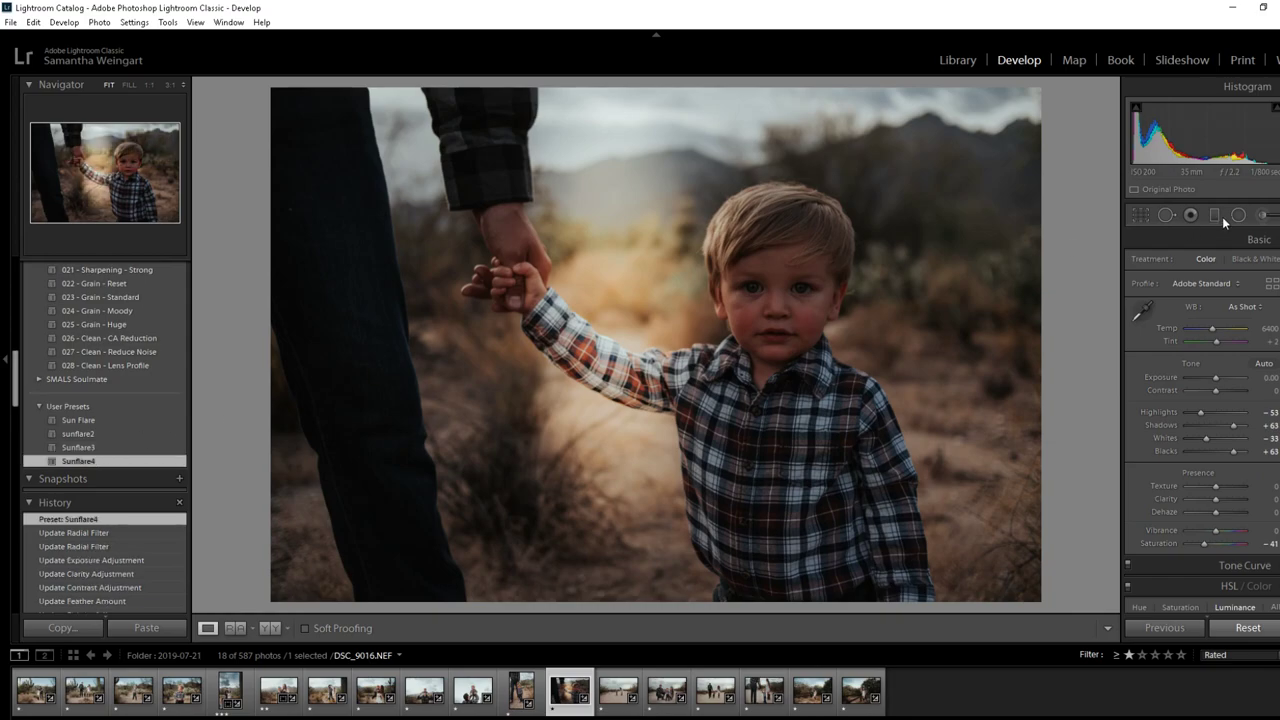
Add a radial mask over the boy with Shadows at 100 and raised exposure
left_click(1234, 216)
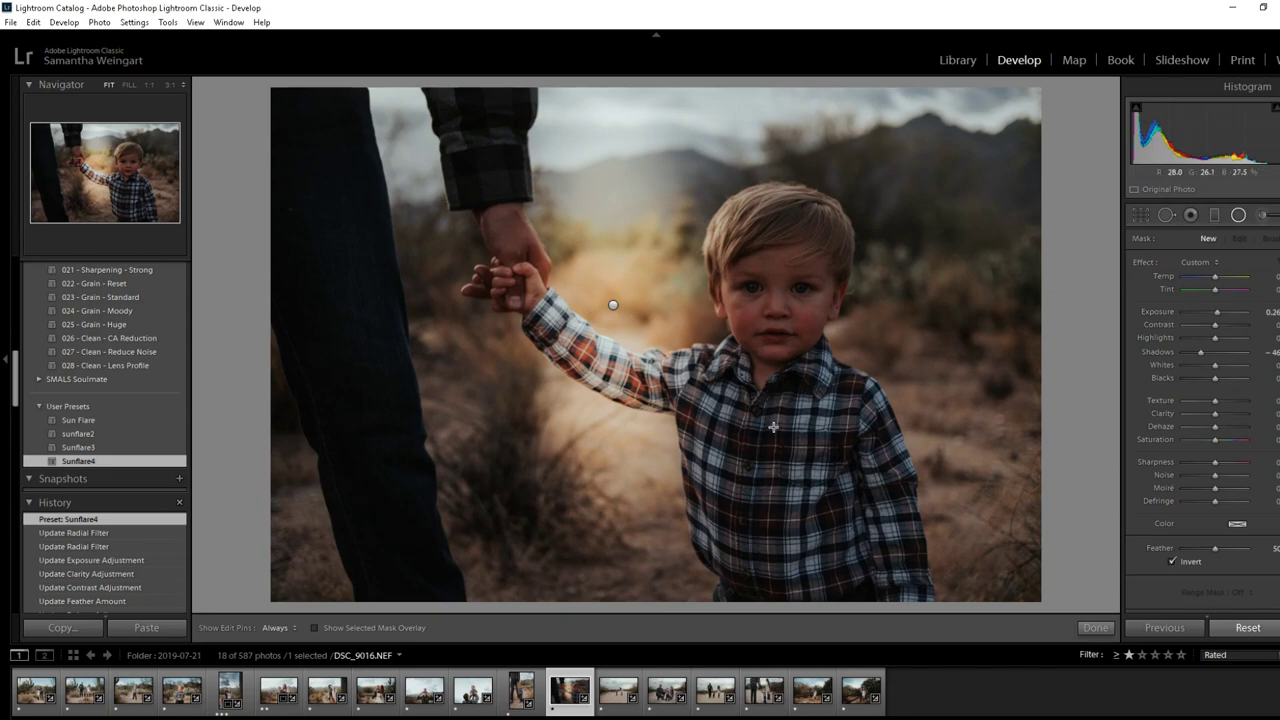
left_click_drag(773, 426, 927, 698)
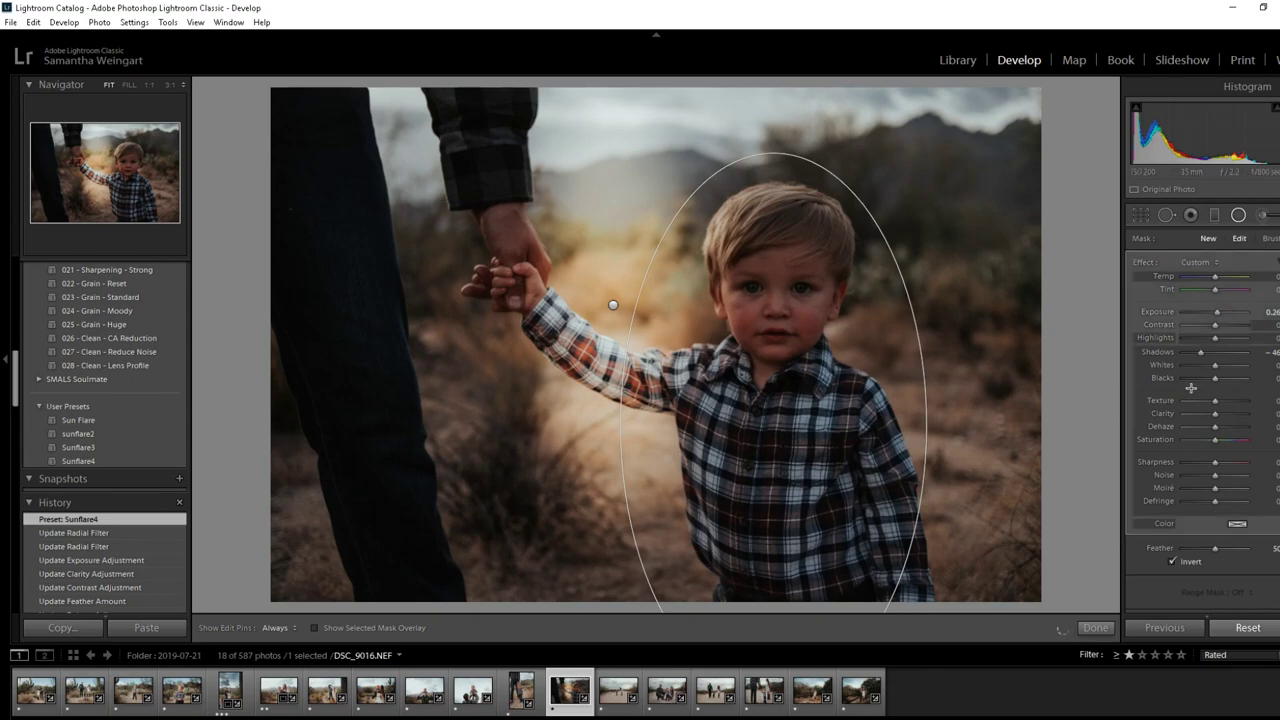
left_click_drag(1203, 353, 1237, 355)
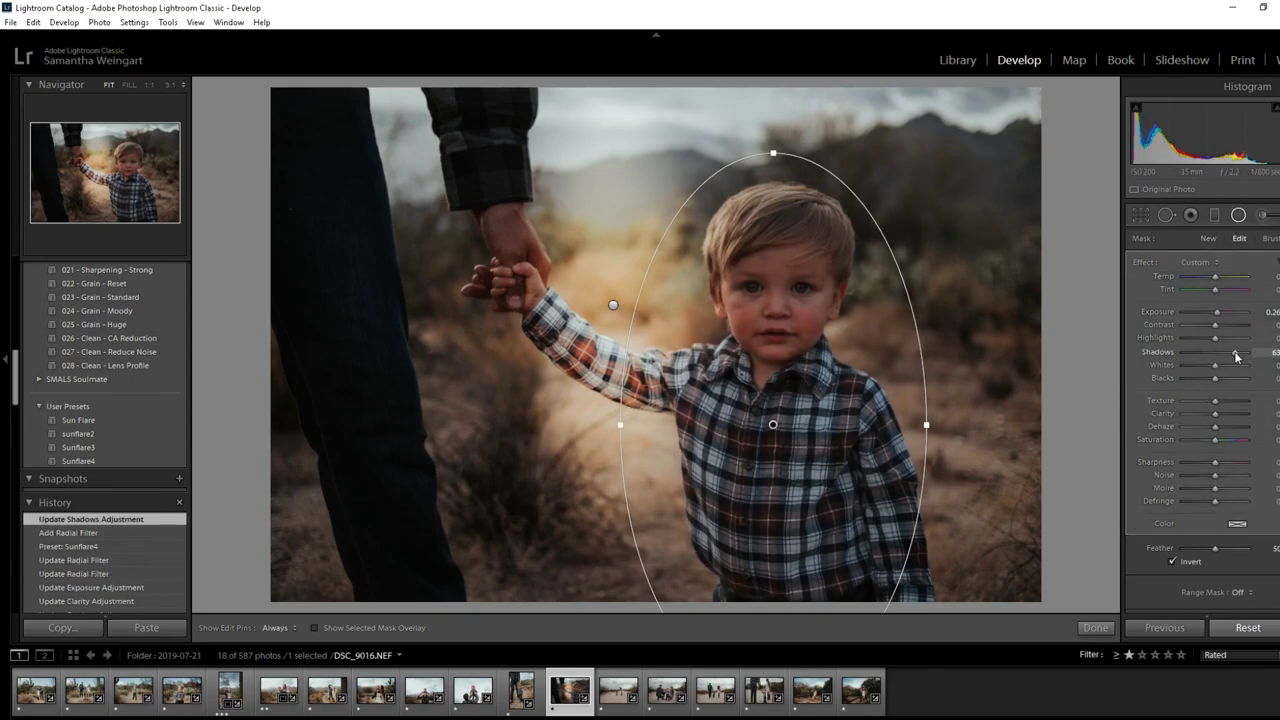
left_click_drag(1236, 356, 1256, 360)
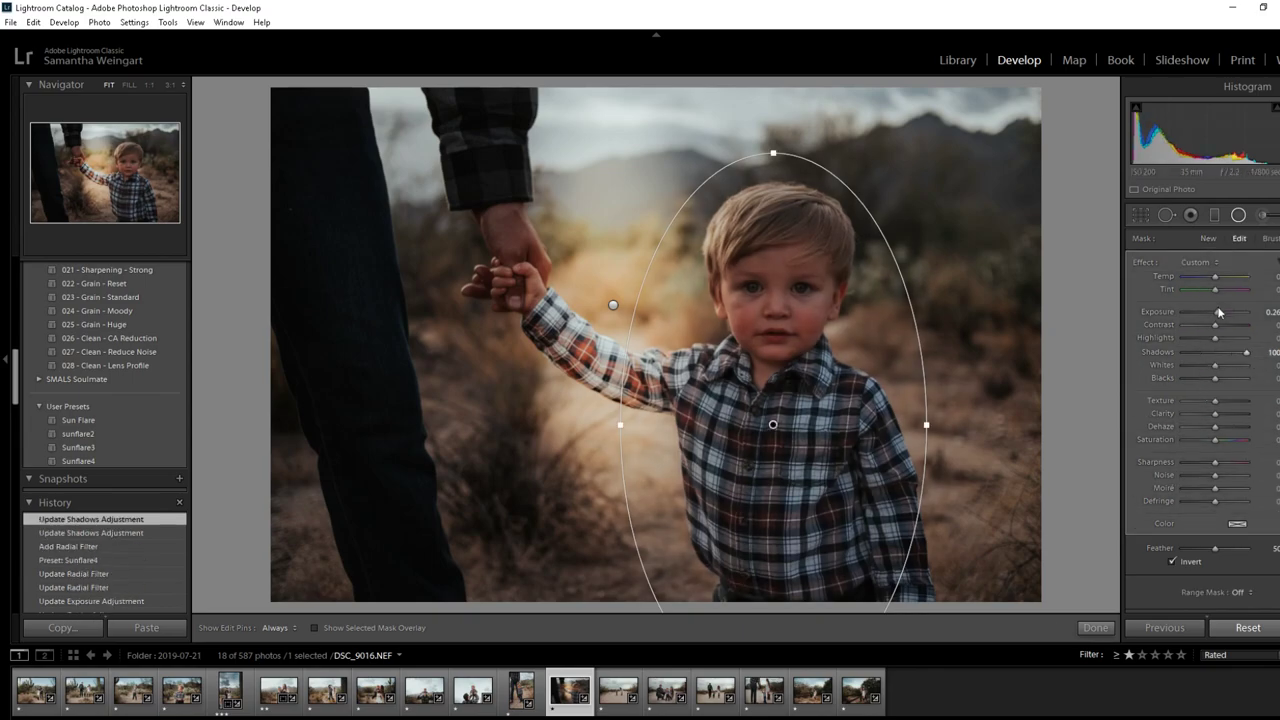
left_click_drag(1219, 316, 1222, 318)
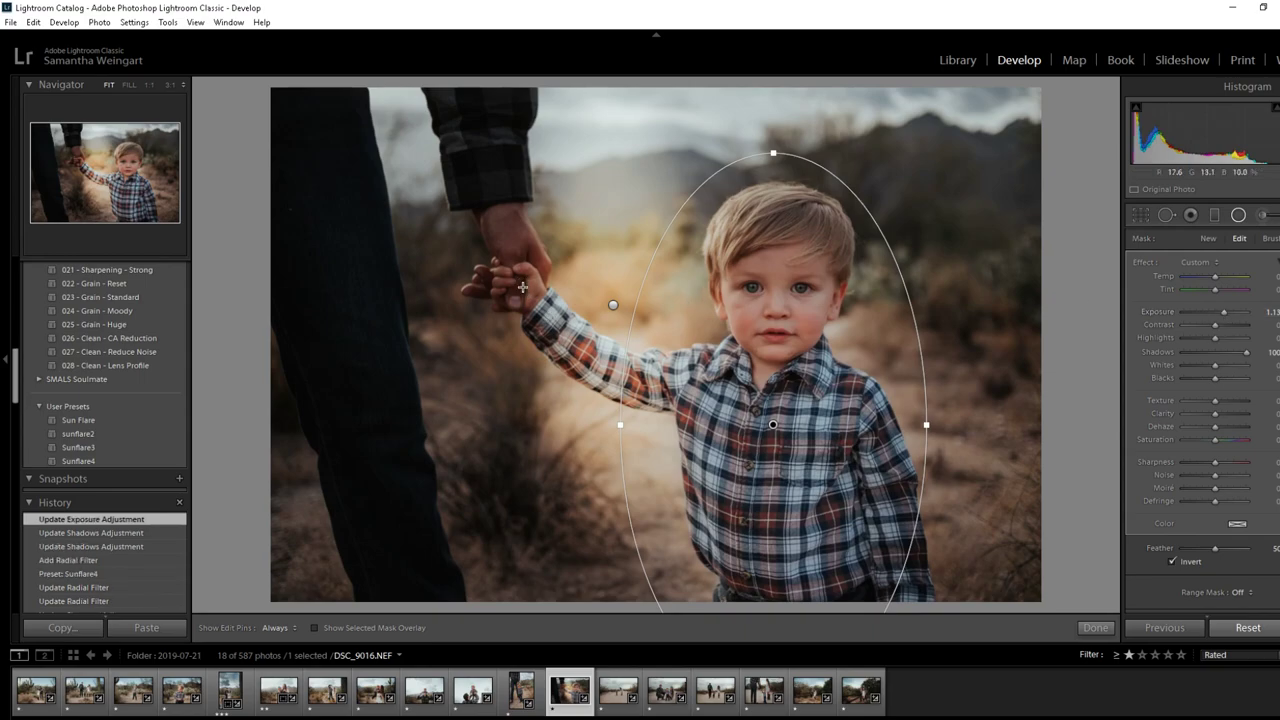
Add a narrowed, rotated radial mask around the clasped hands with Shadows 76 and Exposure 0.70
left_click_drag(522, 287, 604, 402)
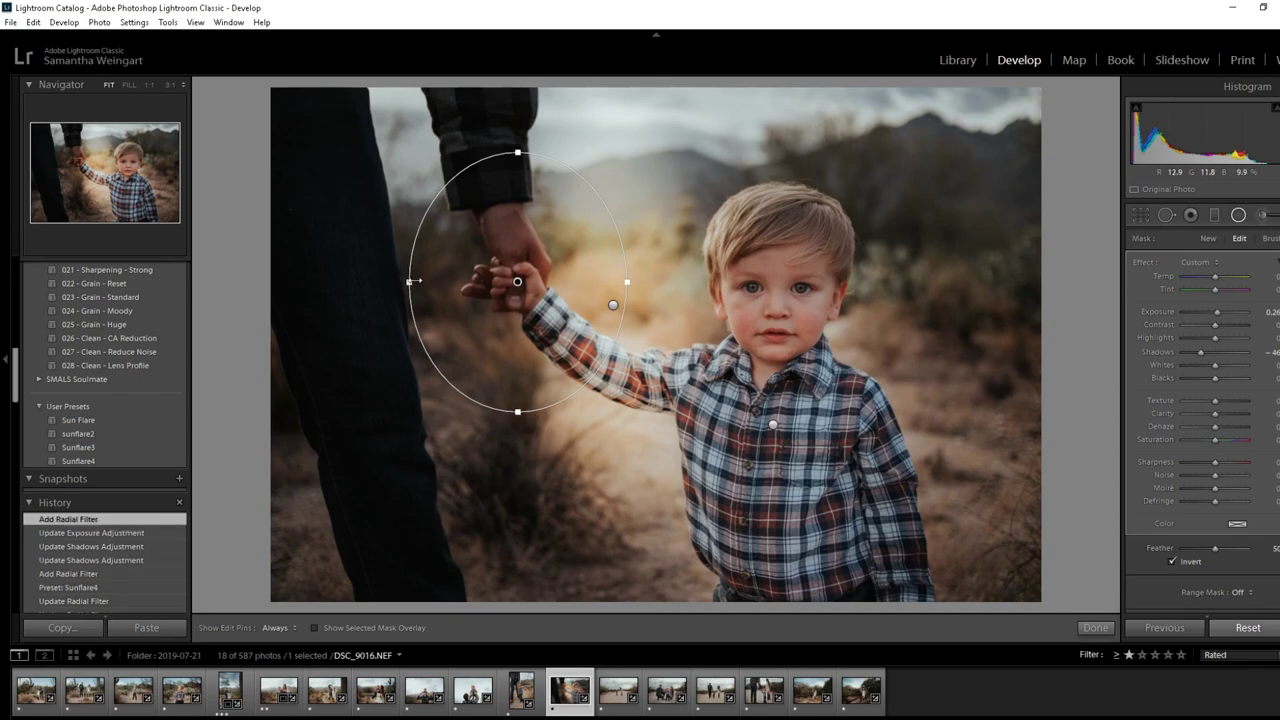
left_click_drag(410, 281, 457, 281)
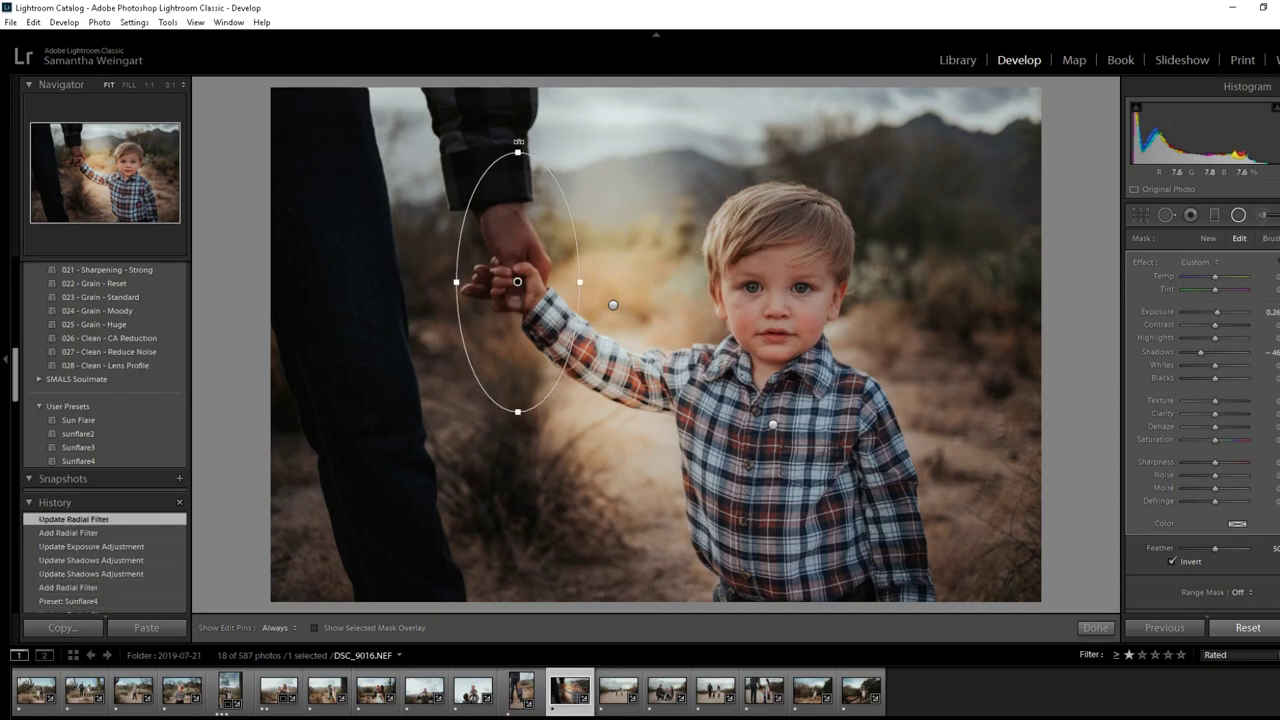
left_click_drag(520, 142, 447, 151)
left_click_drag(520, 272, 525, 281)
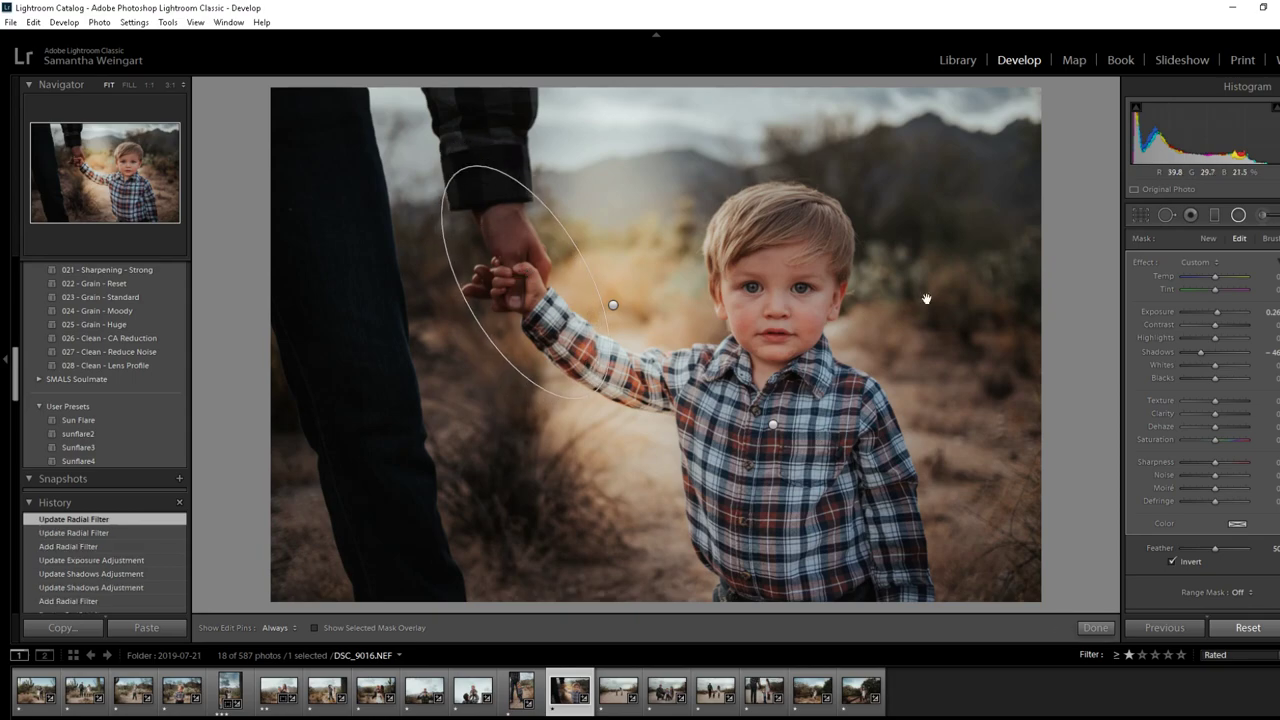
left_click(1231, 355)
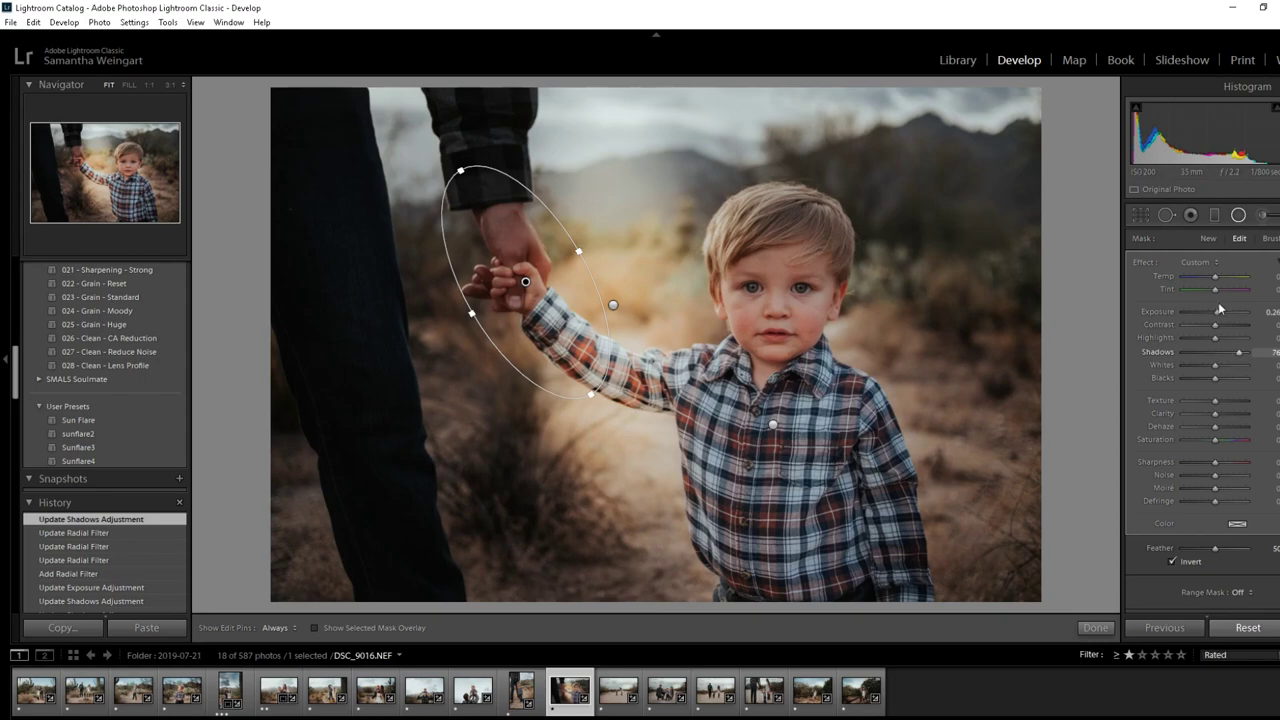
left_click_drag(1219, 309, 1222, 316)
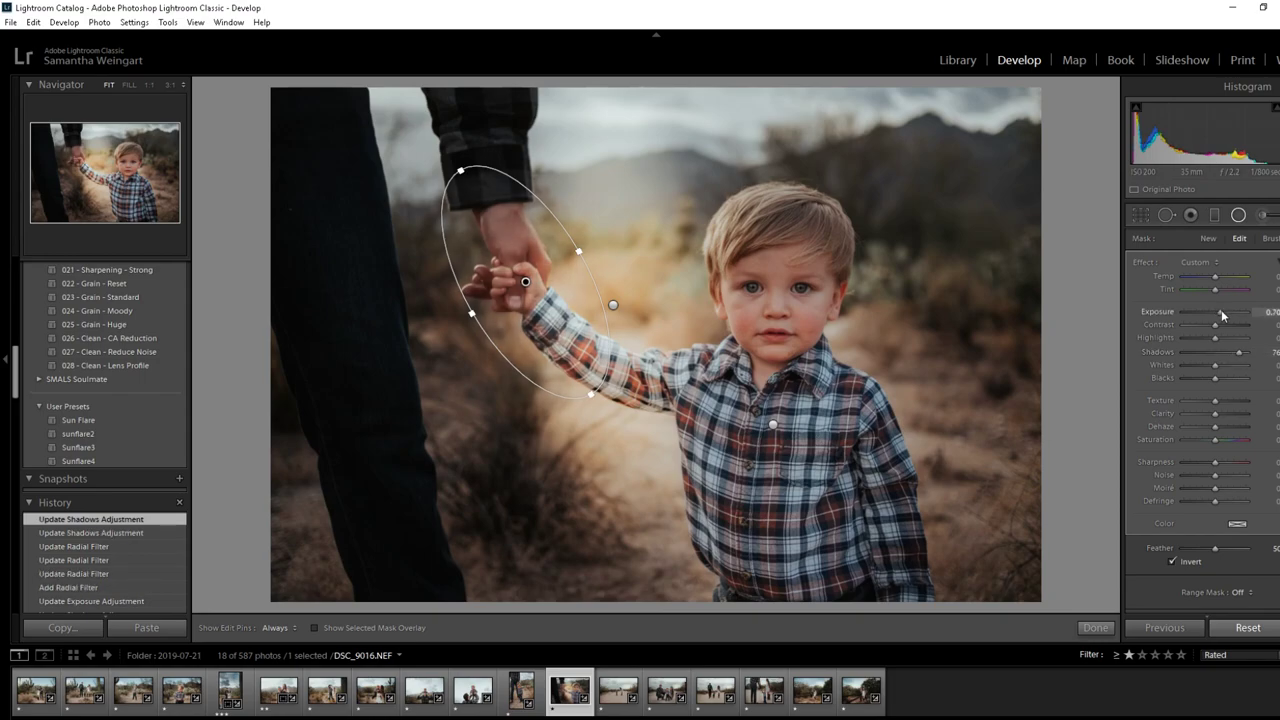
left_click(1100, 628)
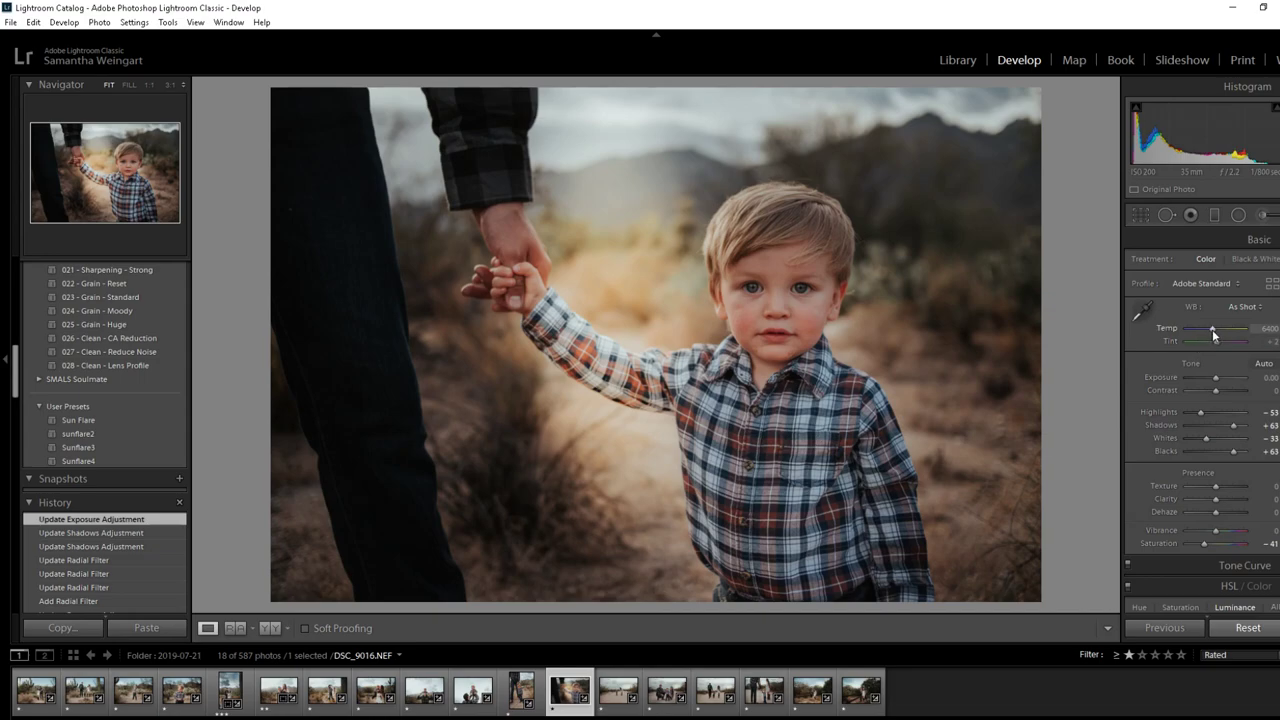
In the Basic panel, set Temp 7357, Exposure +0.48, Shadows +100, Contrast +26 and Clarity -5
left_click_drag(1212, 334, 1216, 336)
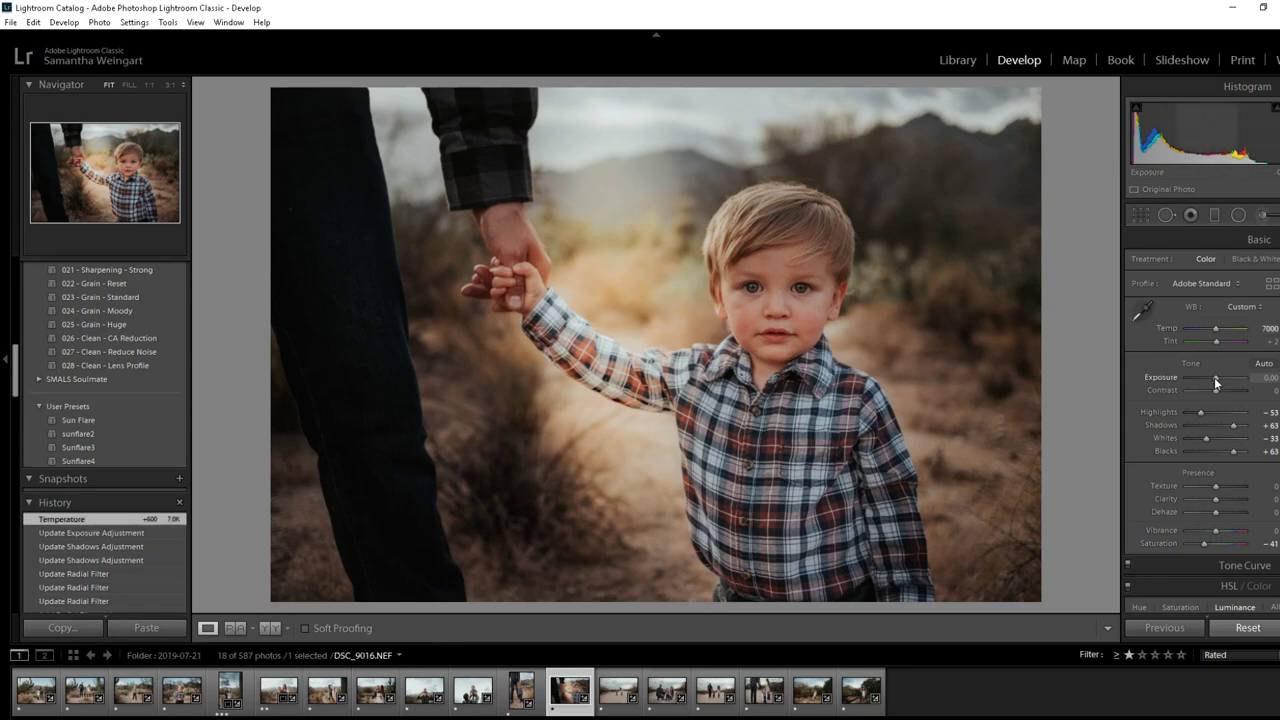
left_click_drag(1214, 377, 1217, 379)
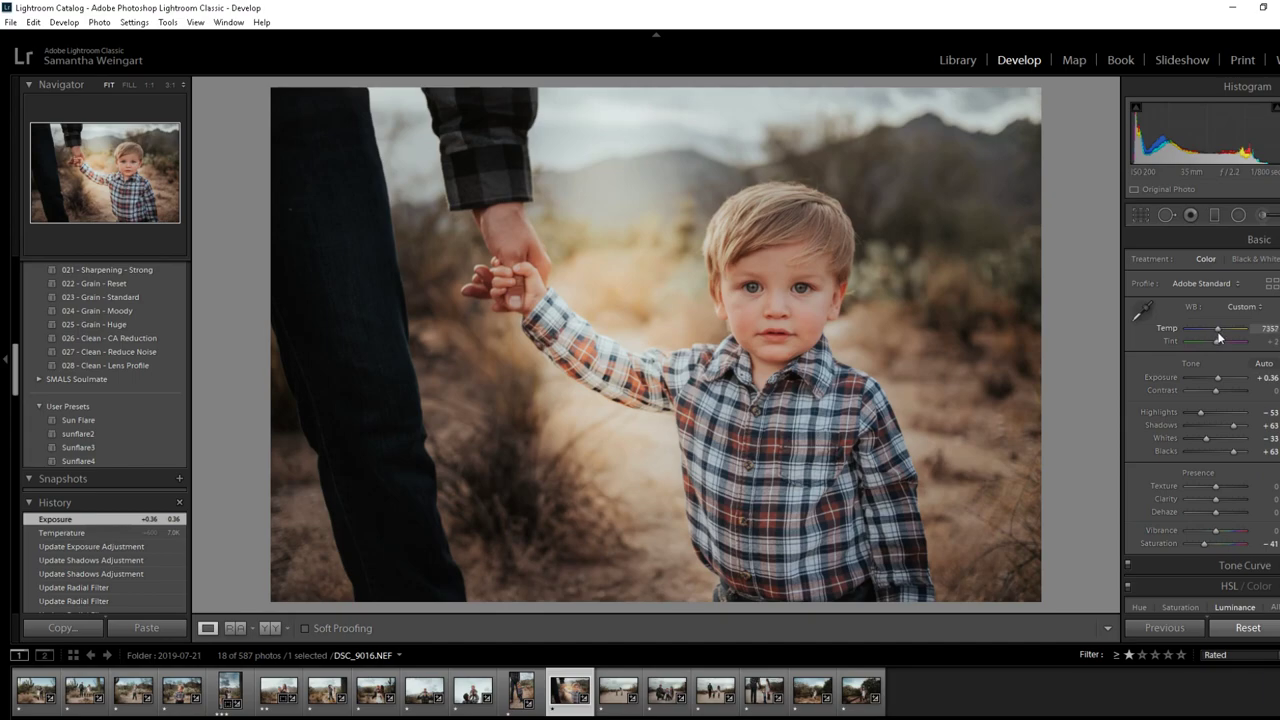
left_click_drag(1218, 338, 1219, 338)
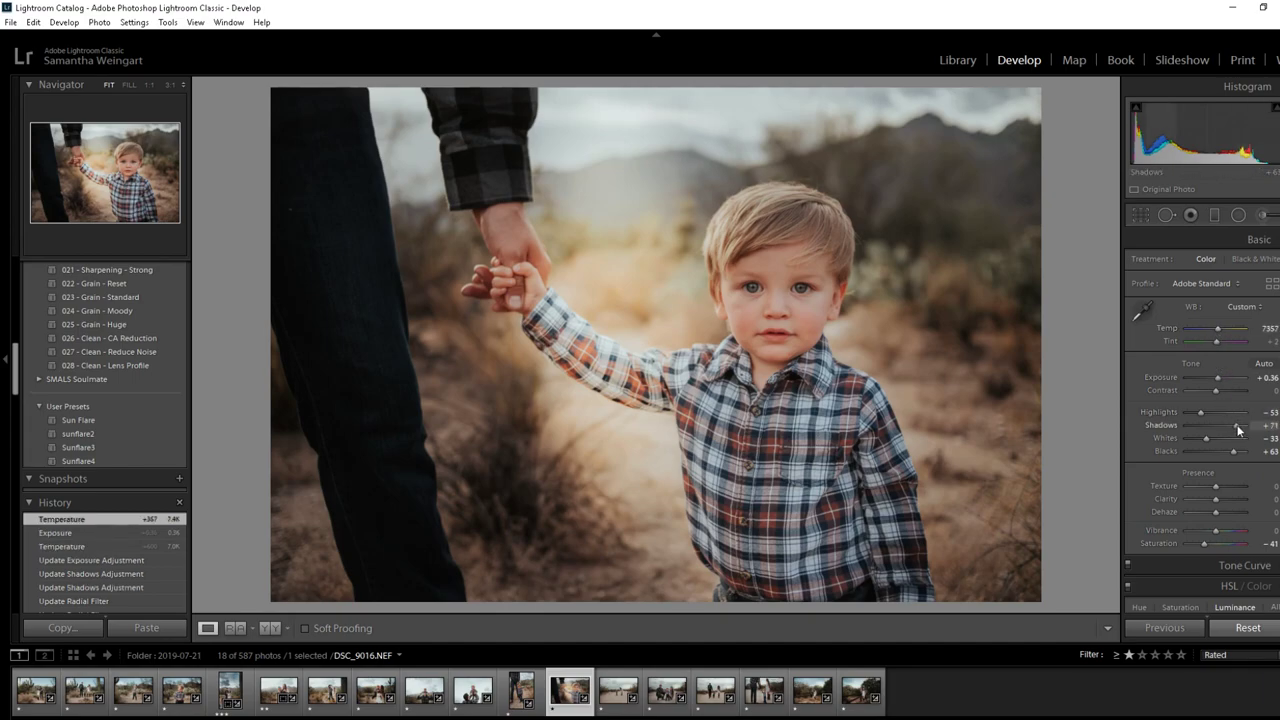
left_click_drag(1238, 430, 1221, 390)
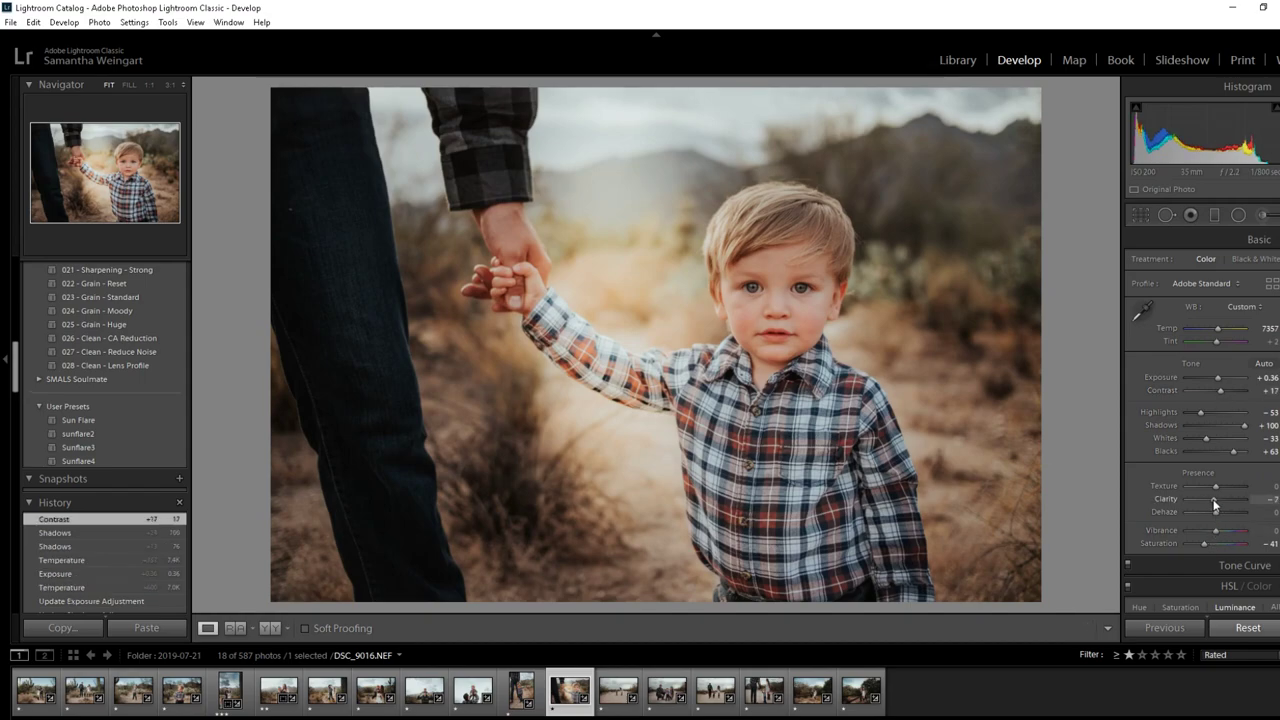
left_click_drag(1214, 499, 1214, 500)
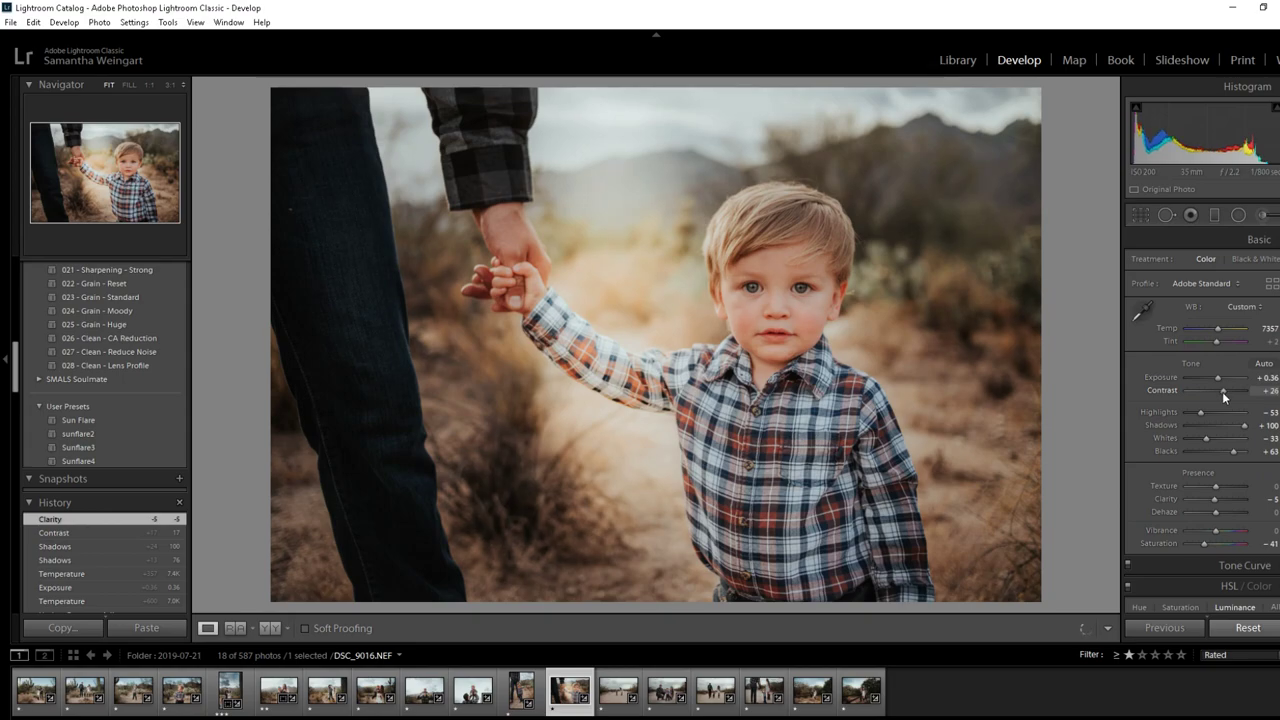
left_click_drag(1220, 395, 1219, 379)
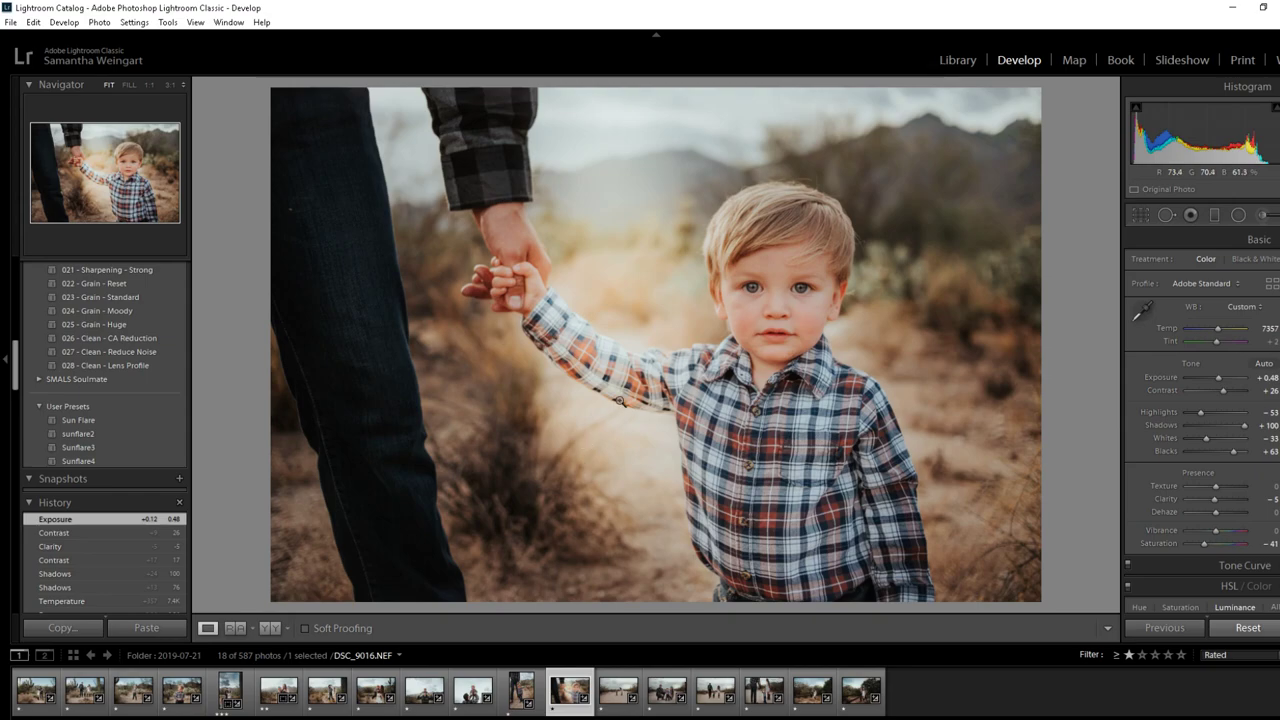
Export the edited portrait as a JPEG to the Photography Pro folder under a unique file name
left_click(11, 22)
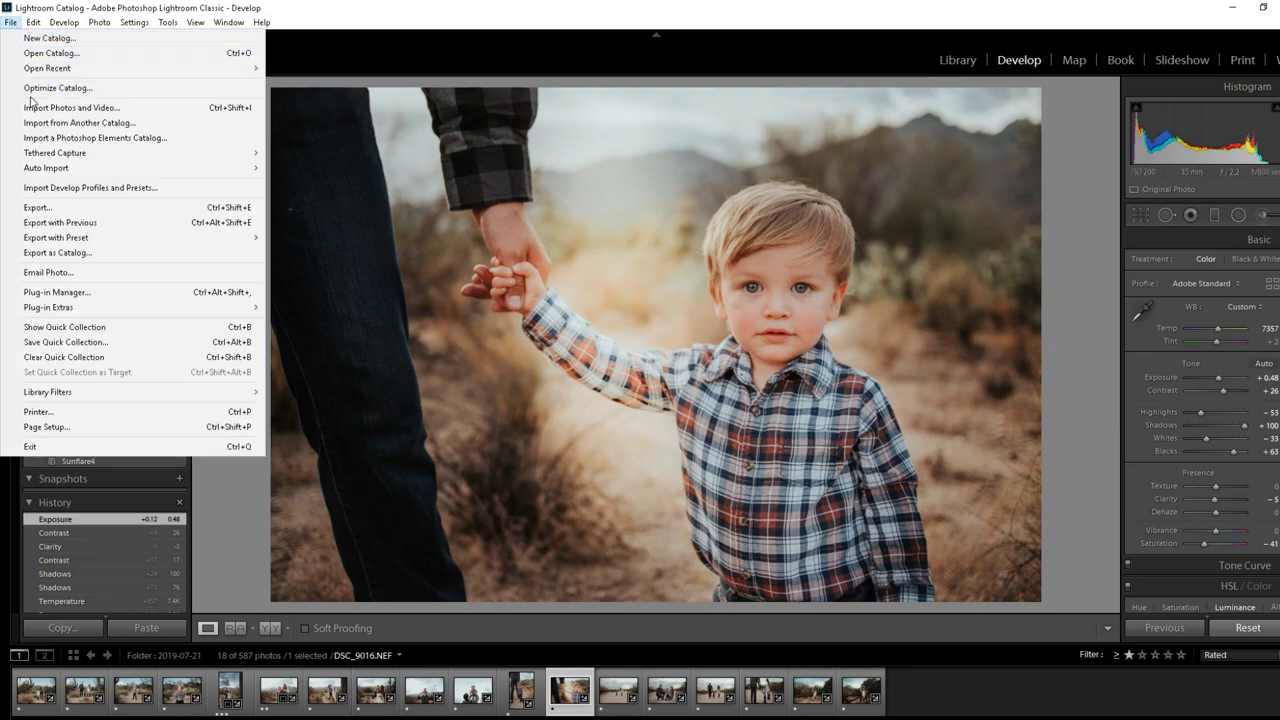
left_click(72, 209)
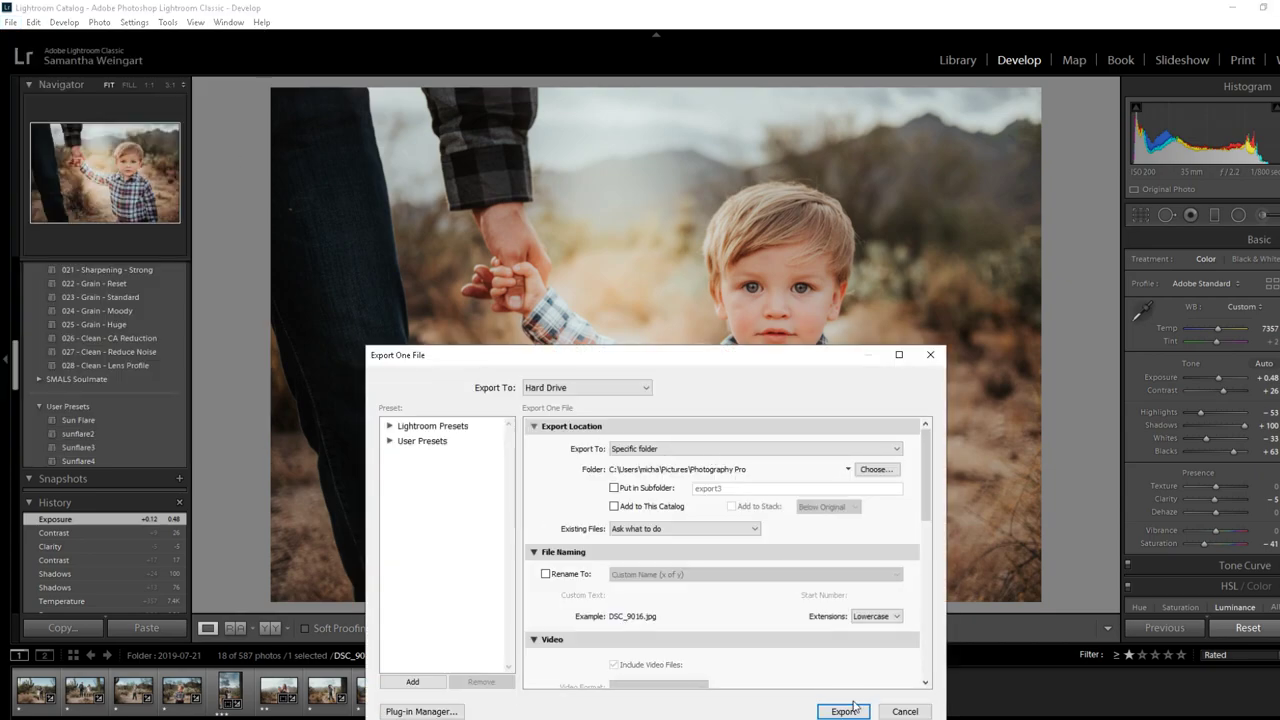
left_click(845, 712)
left_click(778, 476)
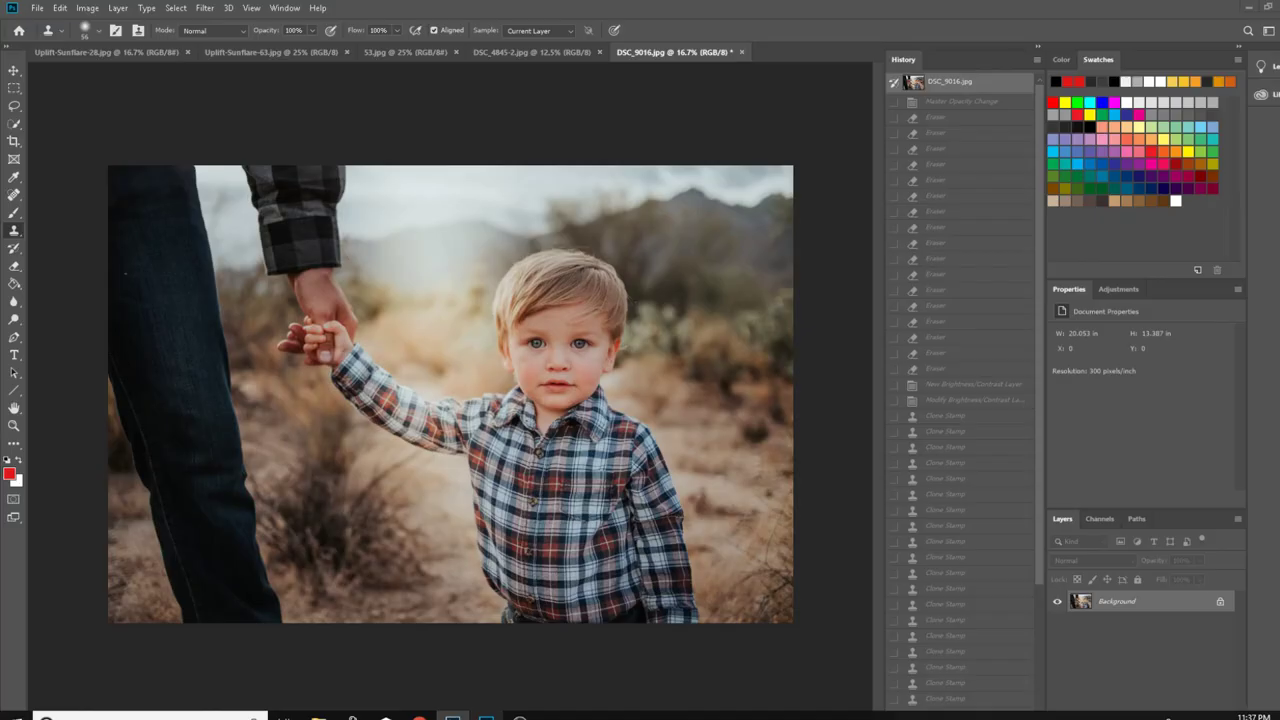
Drag the Uplift-Sunflare-28.jpg flare into the DSC_9016.jpg portrait as a new layer
left_click(486, 716)
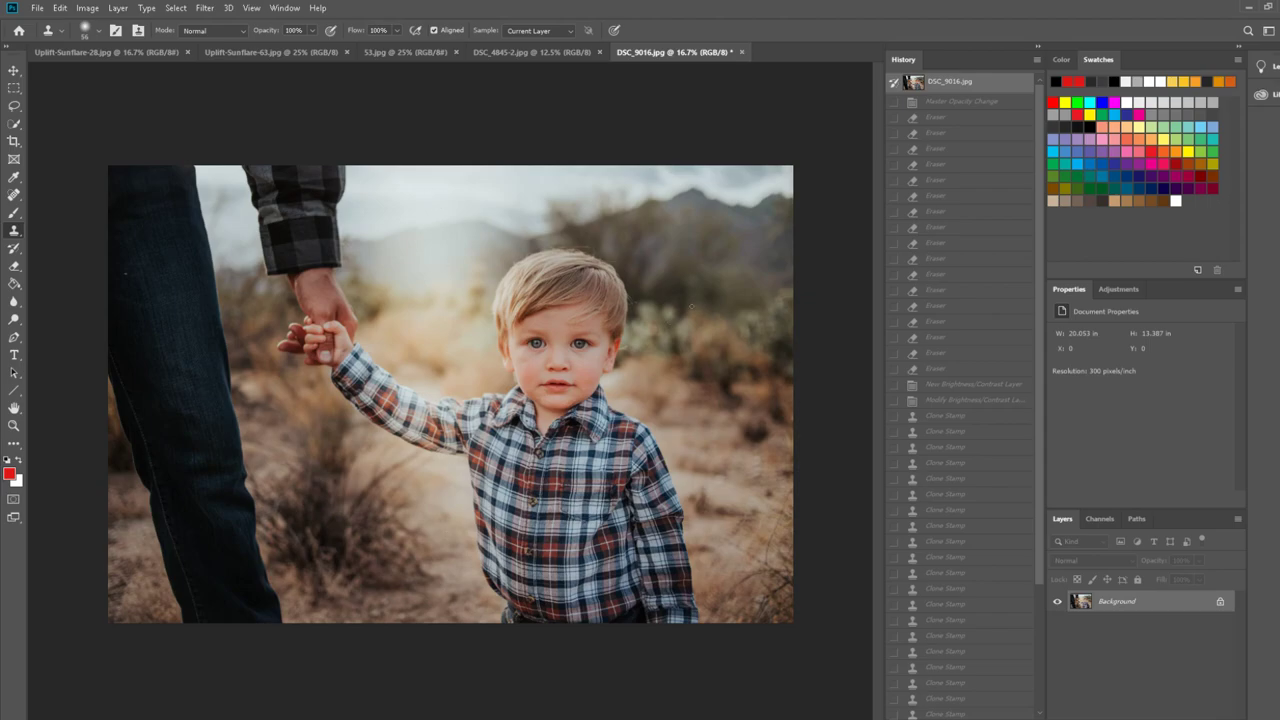
left_click(145, 55)
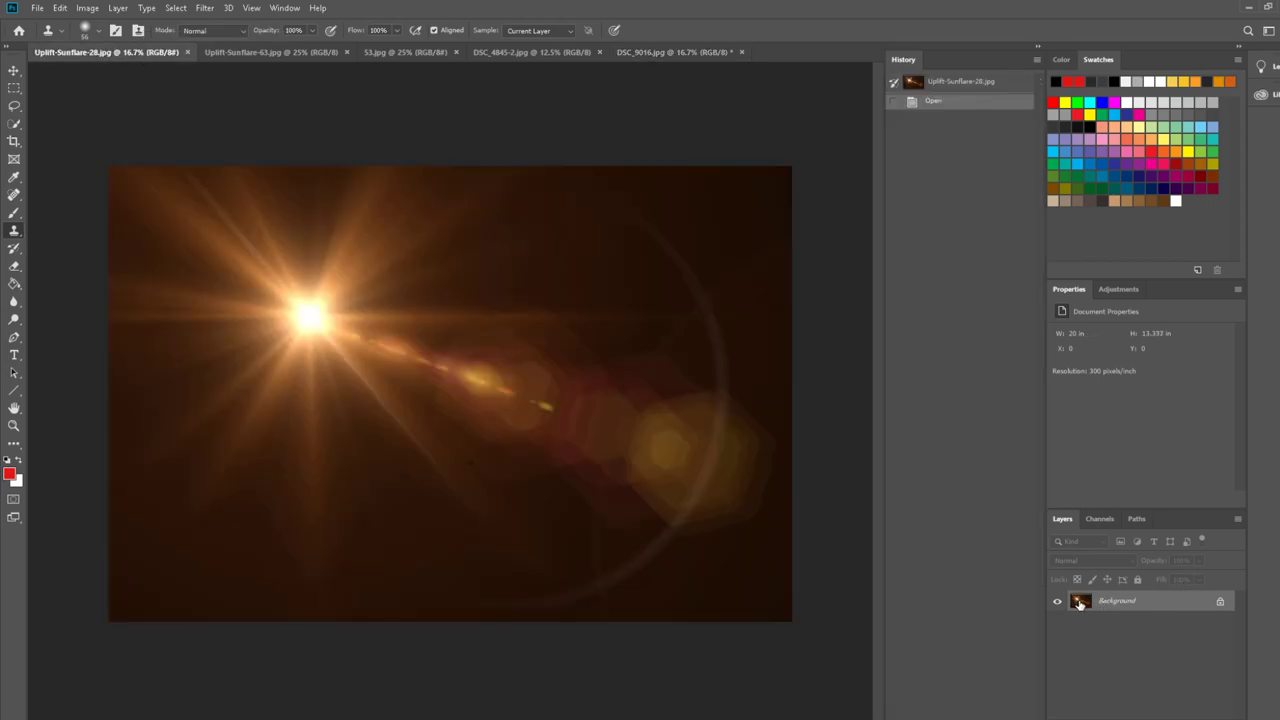
left_click_drag(1078, 602, 370, 300)
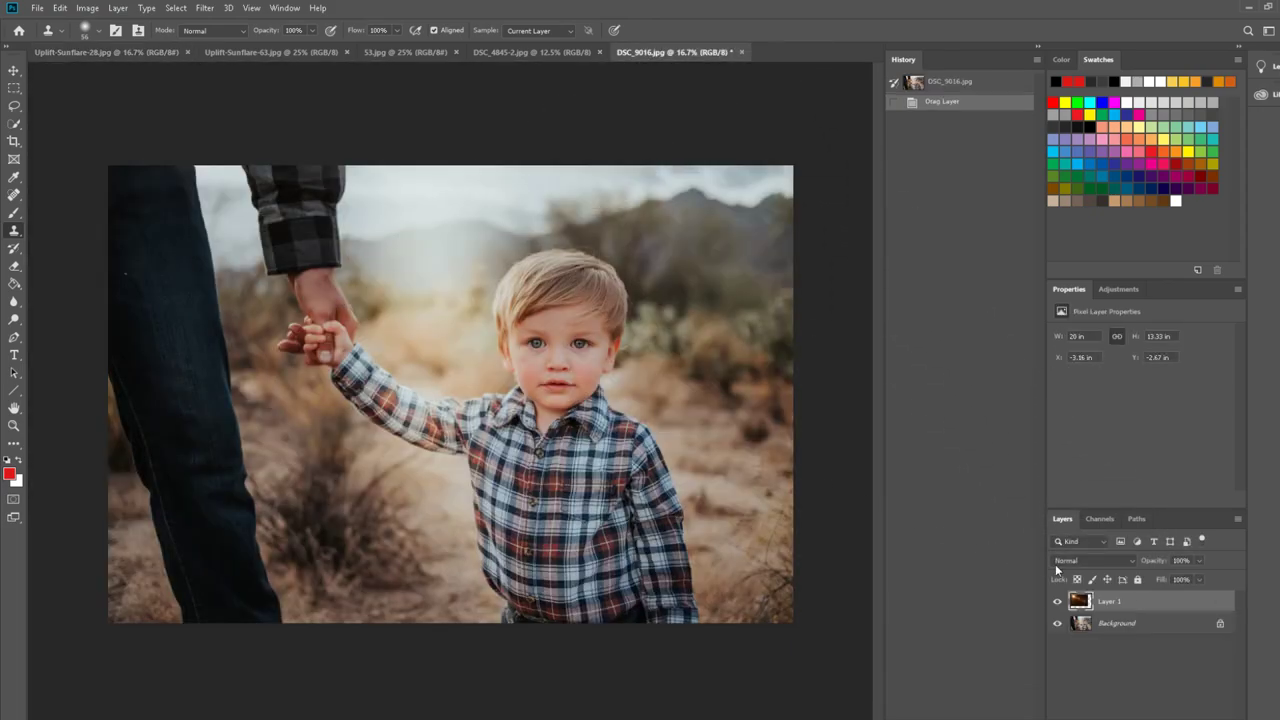
Set the flare layer to Screen blend mode and shift it down-right toward the clasped hands
left_click(1079, 561)
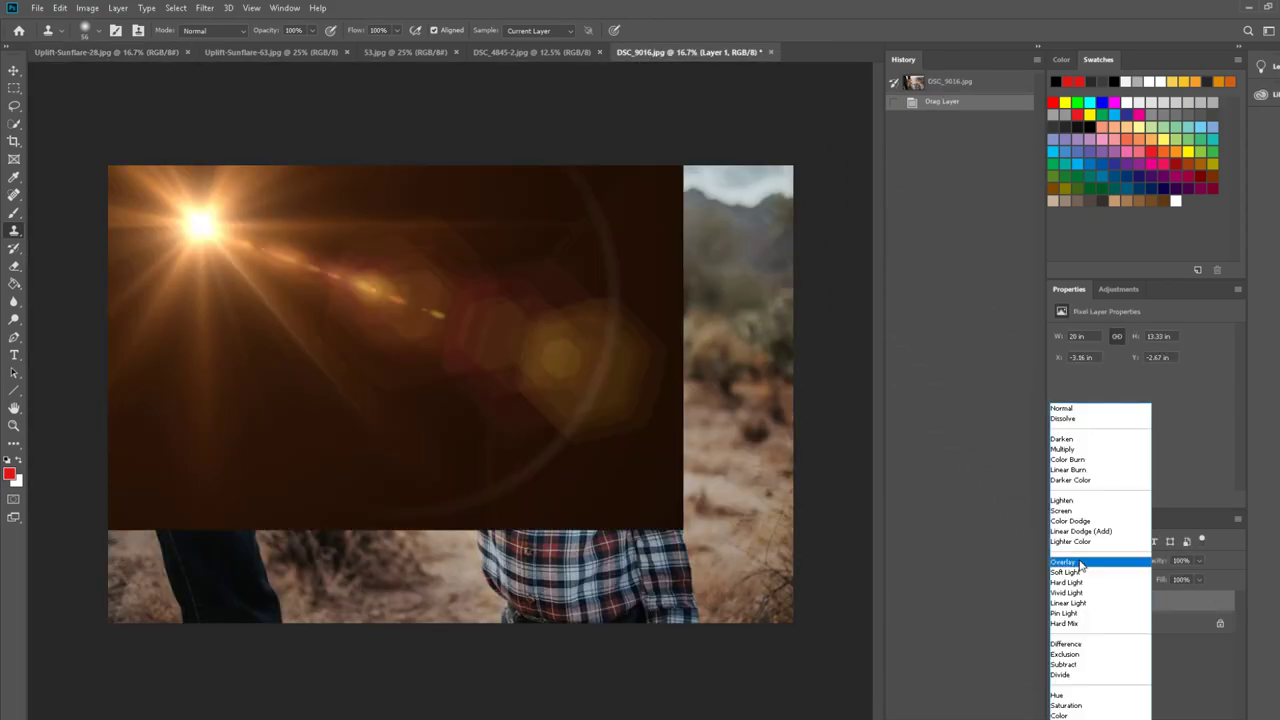
left_click(1075, 511)
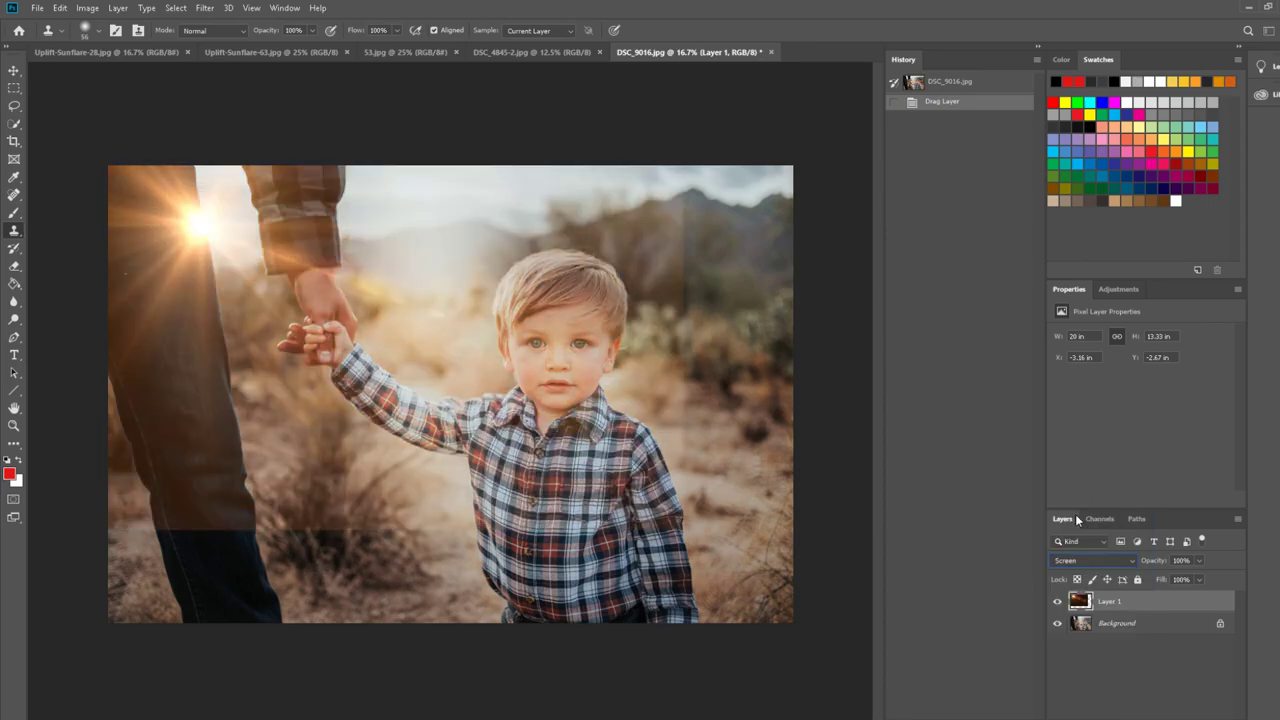
left_click(14, 70)
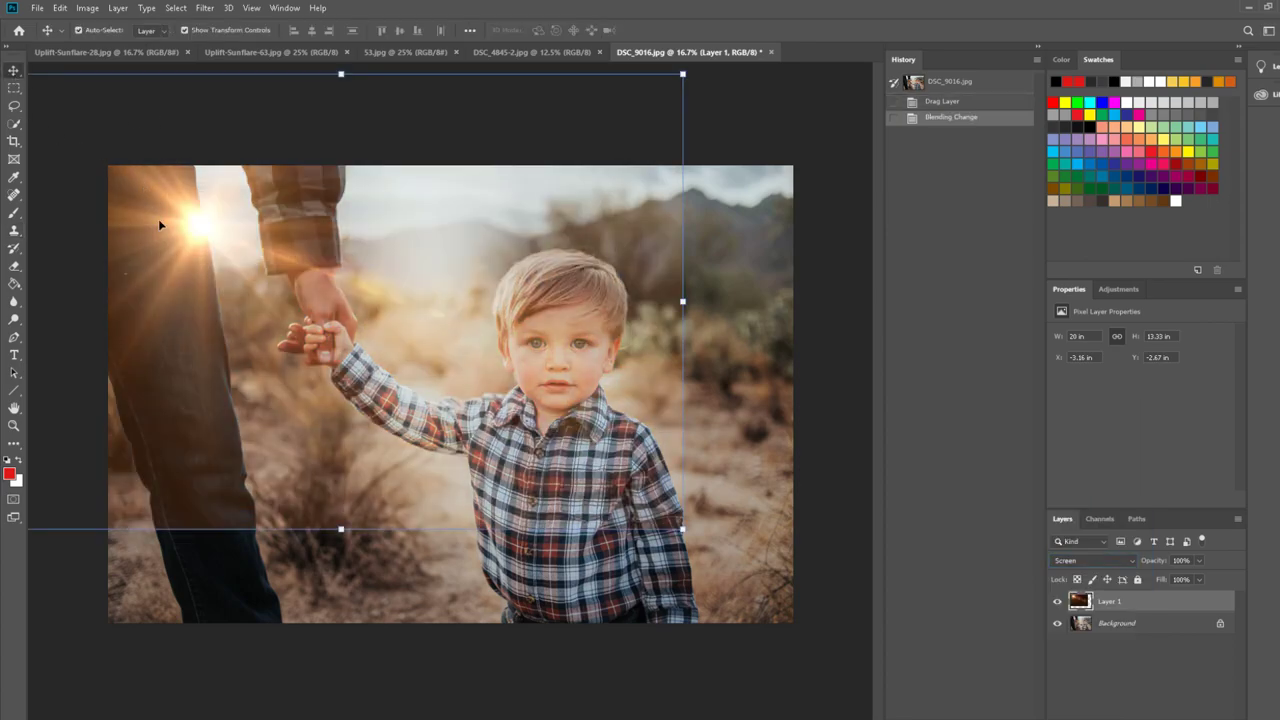
left_click_drag(158, 219, 212, 260)
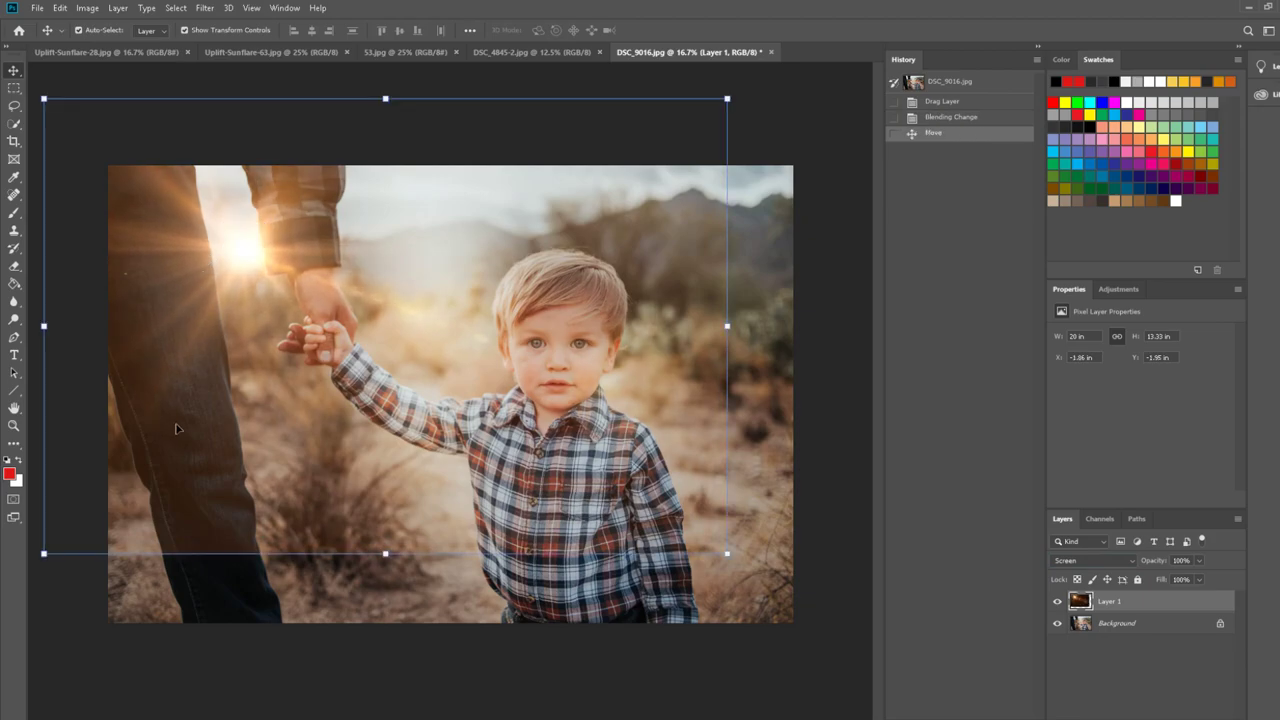
Erase the sunflare's hard edges over the leg, upper right, around the boy and lower photo
left_click(14, 268)
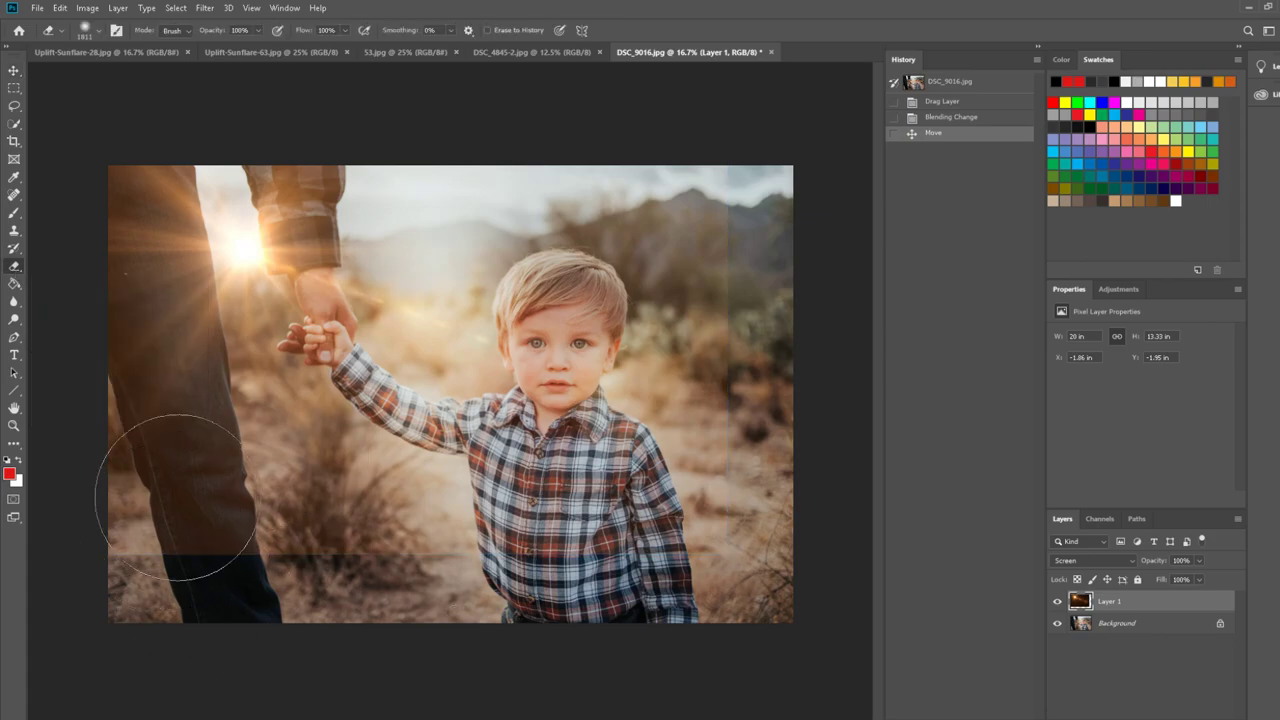
mouse_move(176, 497)
left_mouse_down()
mouse_move(181, 415)
mouse_move(212, 503)
mouse_move(294, 575)
mouse_move(415, 592)
mouse_move(320, 520)
mouse_move(269, 518)
mouse_move(198, 447)
mouse_move(304, 571)
mouse_move(445, 599)
mouse_move(580, 565)
mouse_move(680, 590)
left_mouse_up()
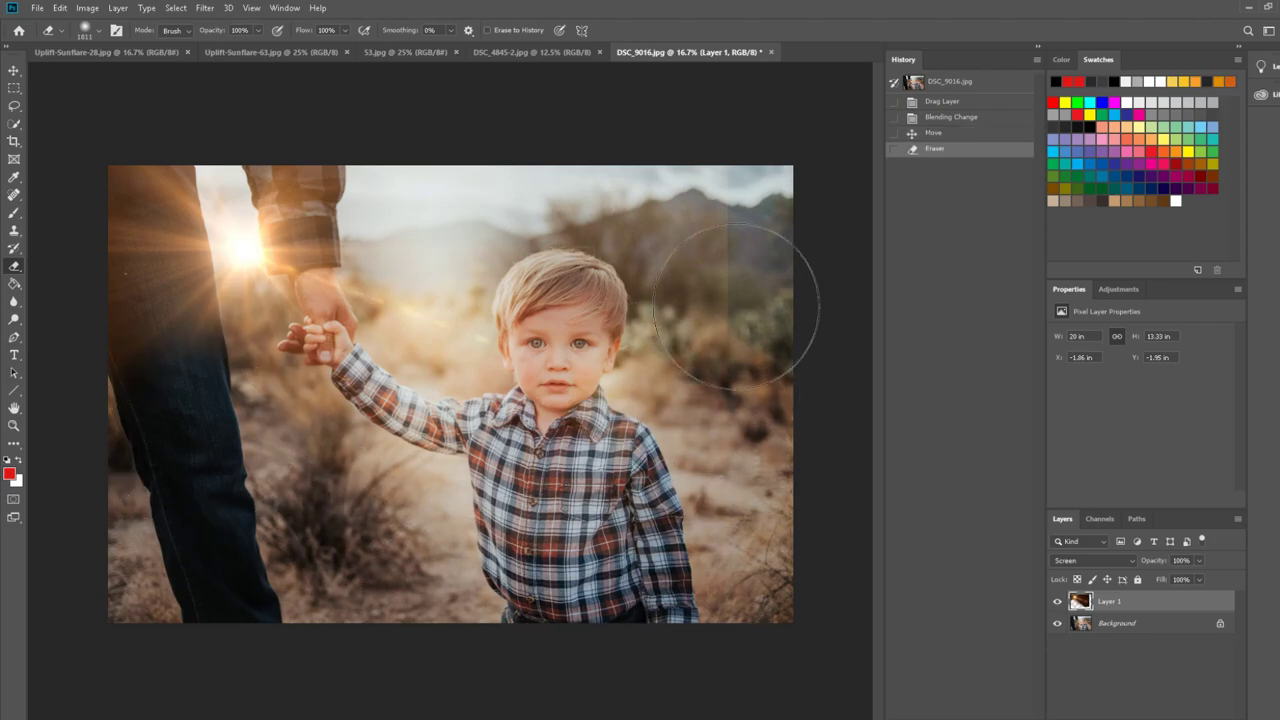
left_click_drag(737, 306, 677, 129)
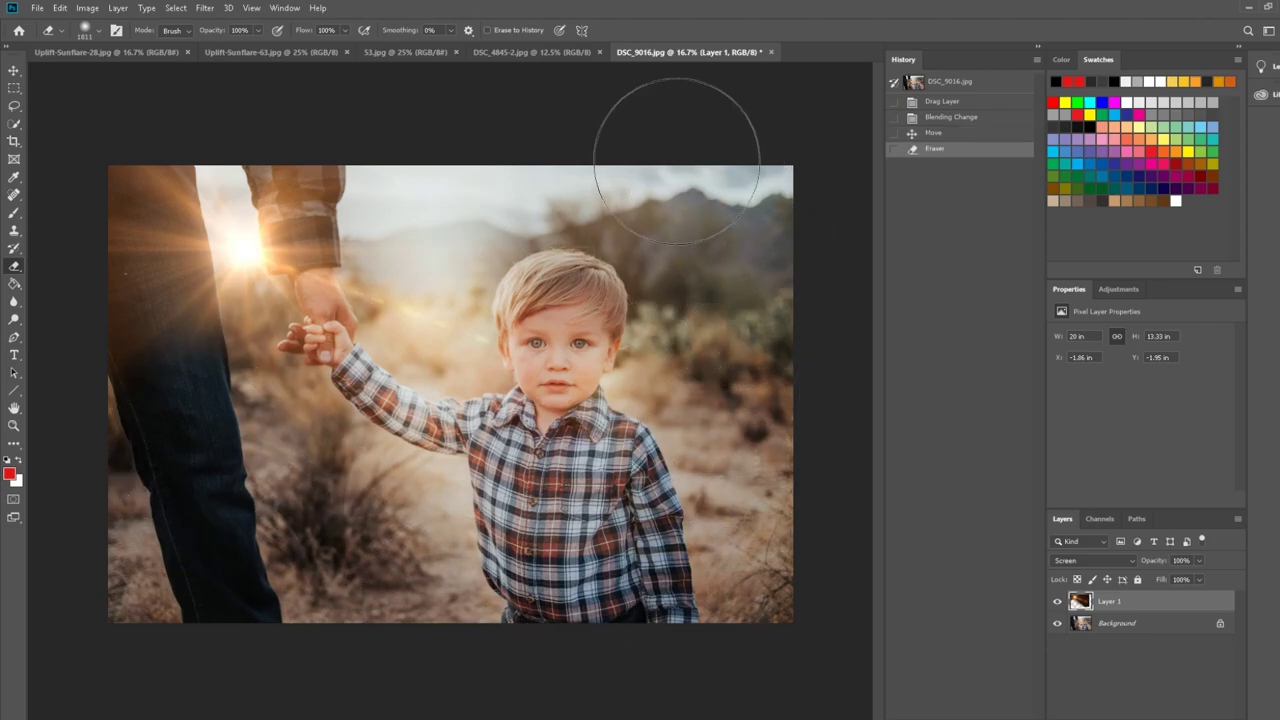
left_click(557, 335)
mouse_move(515, 290)
left_mouse_down()
mouse_move(495, 385)
mouse_move(600, 440)
left_mouse_up()
left_click_drag(586, 614, 615, 490)
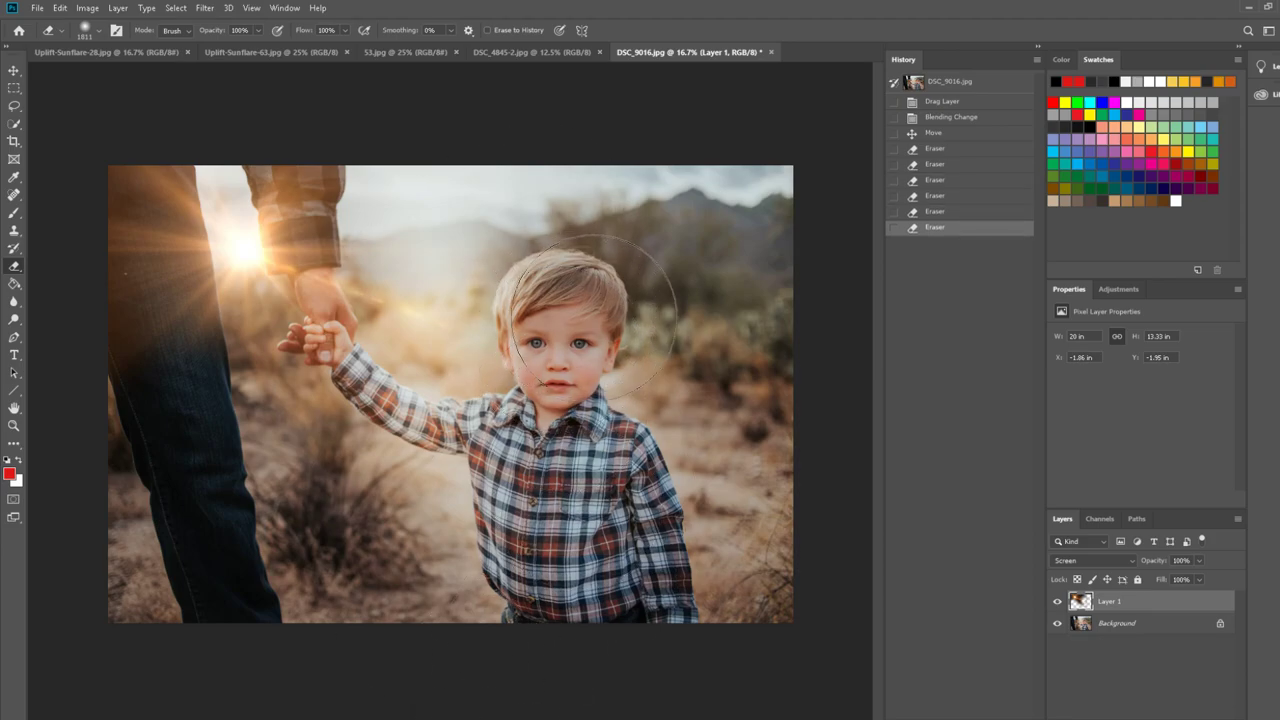
left_click(650, 519)
left_click_drag(640, 540, 586, 657)
left_click(551, 634)
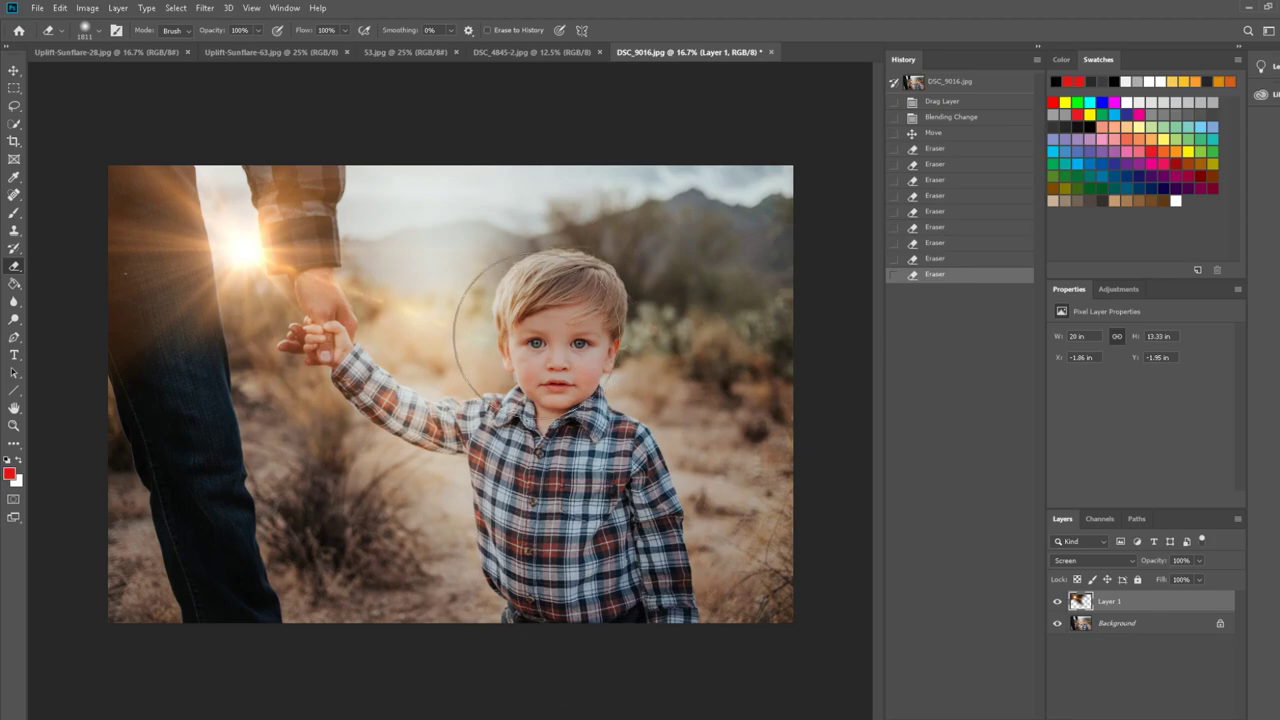
Lower the sunflare layer's opacity to 84%
left_click(1197, 561)
left_click_drag(1189, 578, 1190, 578)
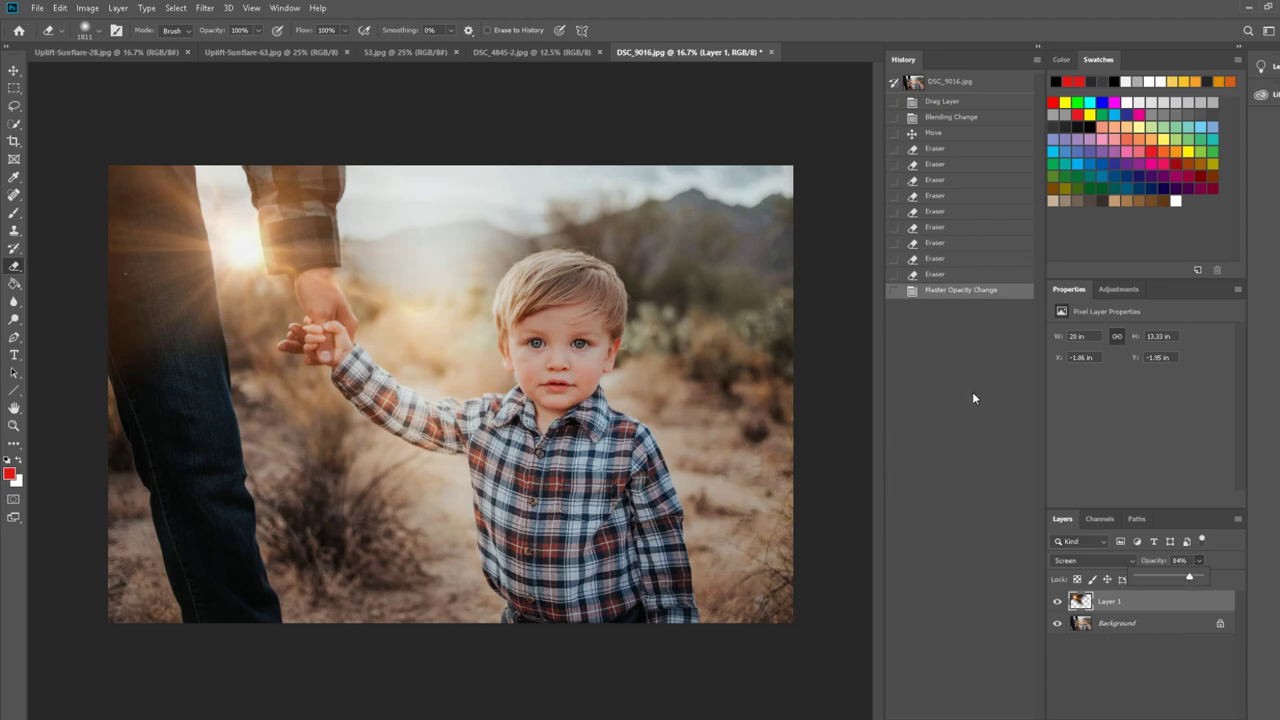
left_click(1111, 286)
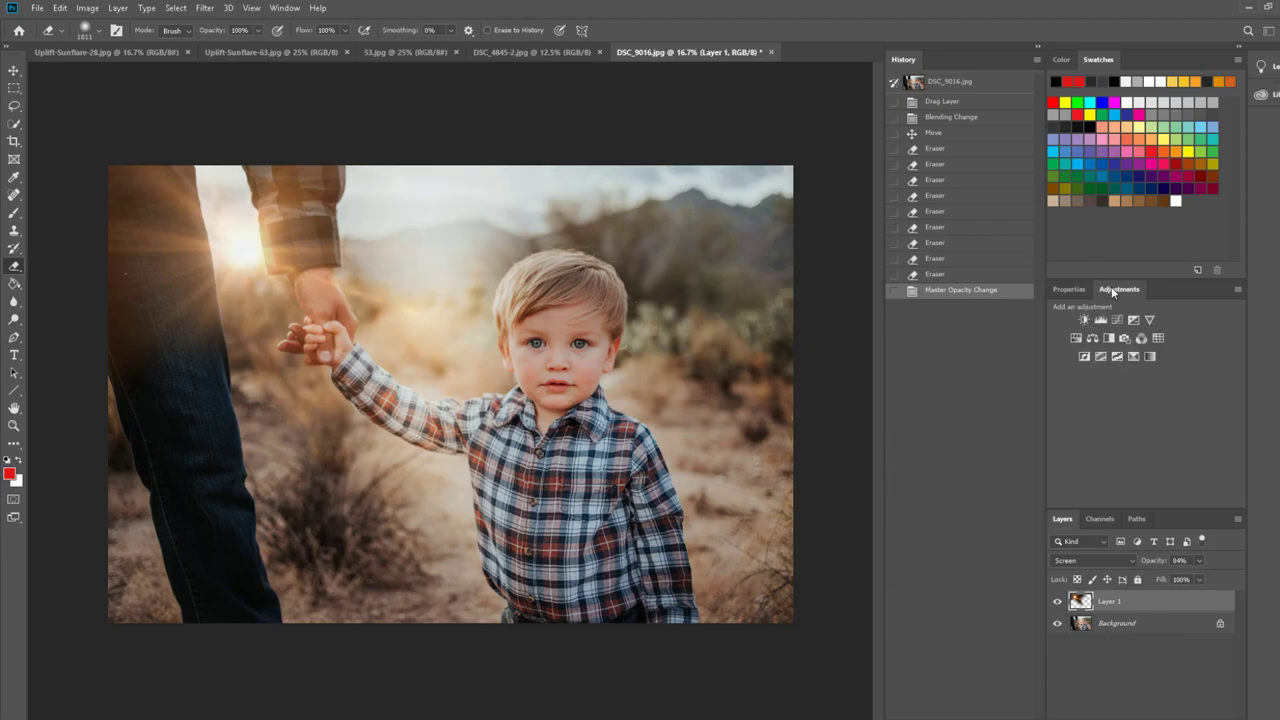
Merge the sunflare layer into the Background layer
left_click(1135, 628, "shift")
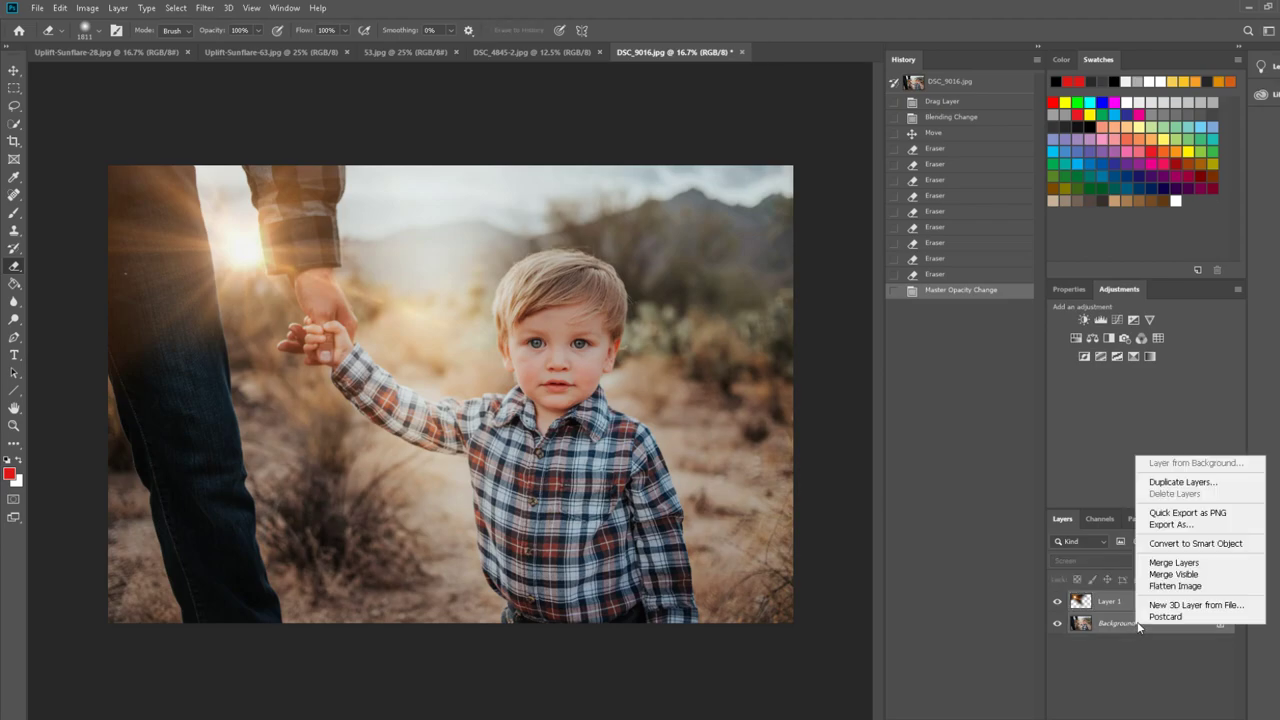
right_click(1135, 626)
left_click(1166, 565)
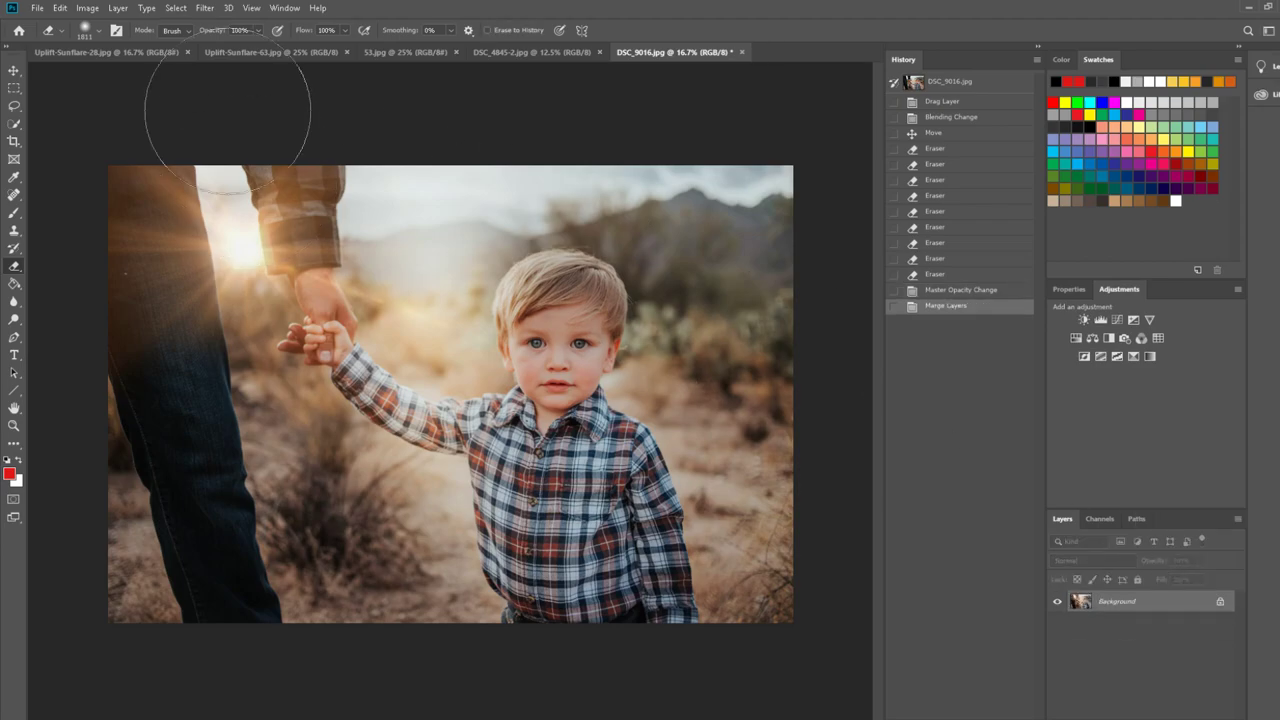
Apply a Camera Raw Filter with Exposure +0.40, Shadows +2 and Contrast +5
left_click(207, 9)
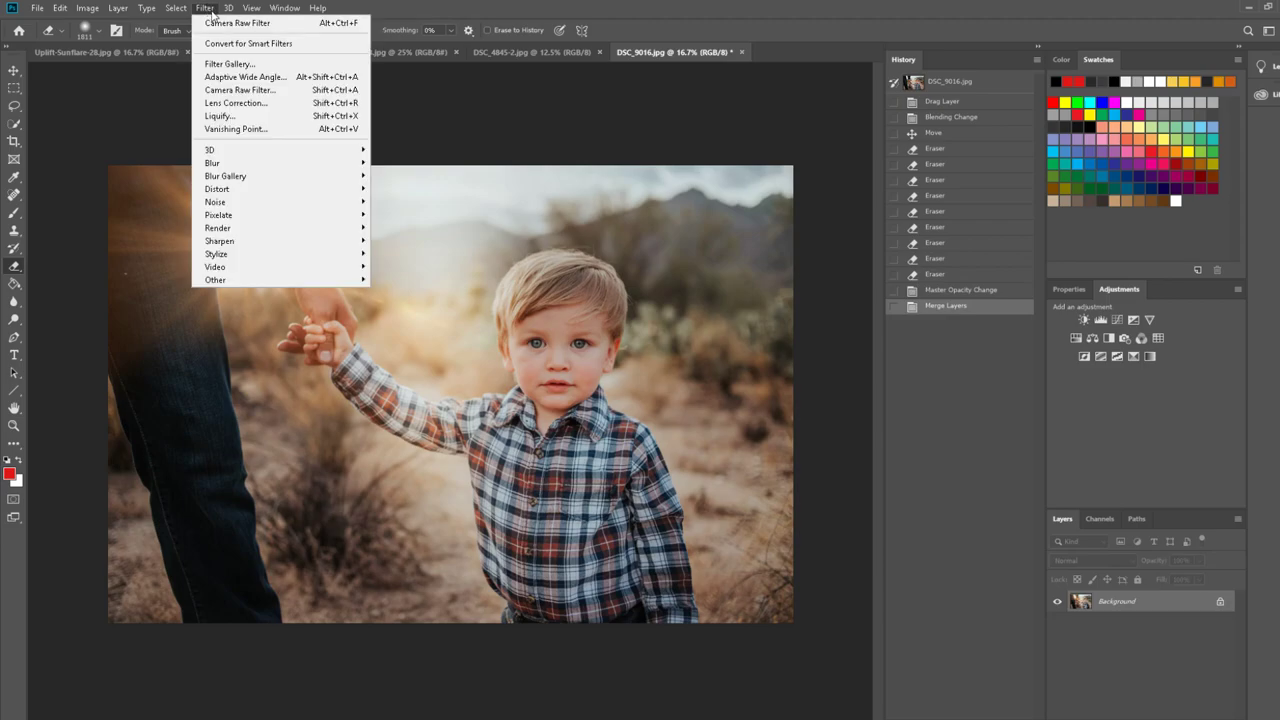
left_click(248, 92)
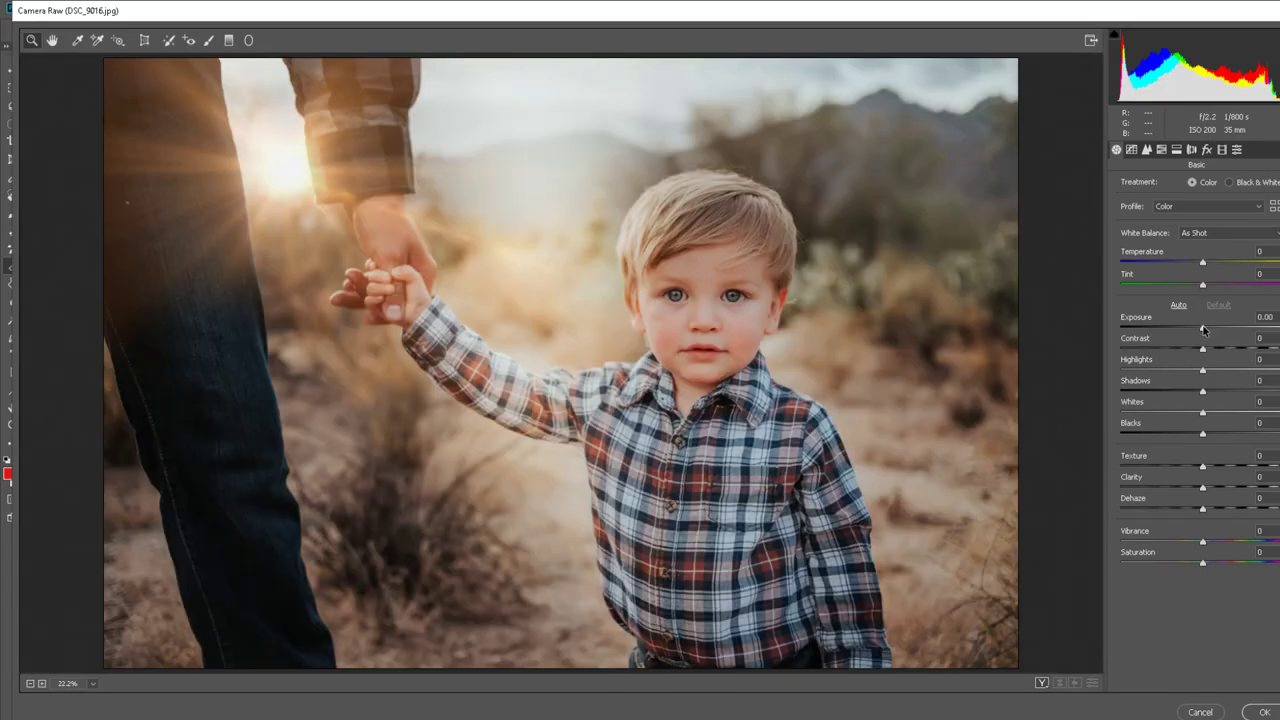
left_click_drag(1203, 328, 1210, 330)
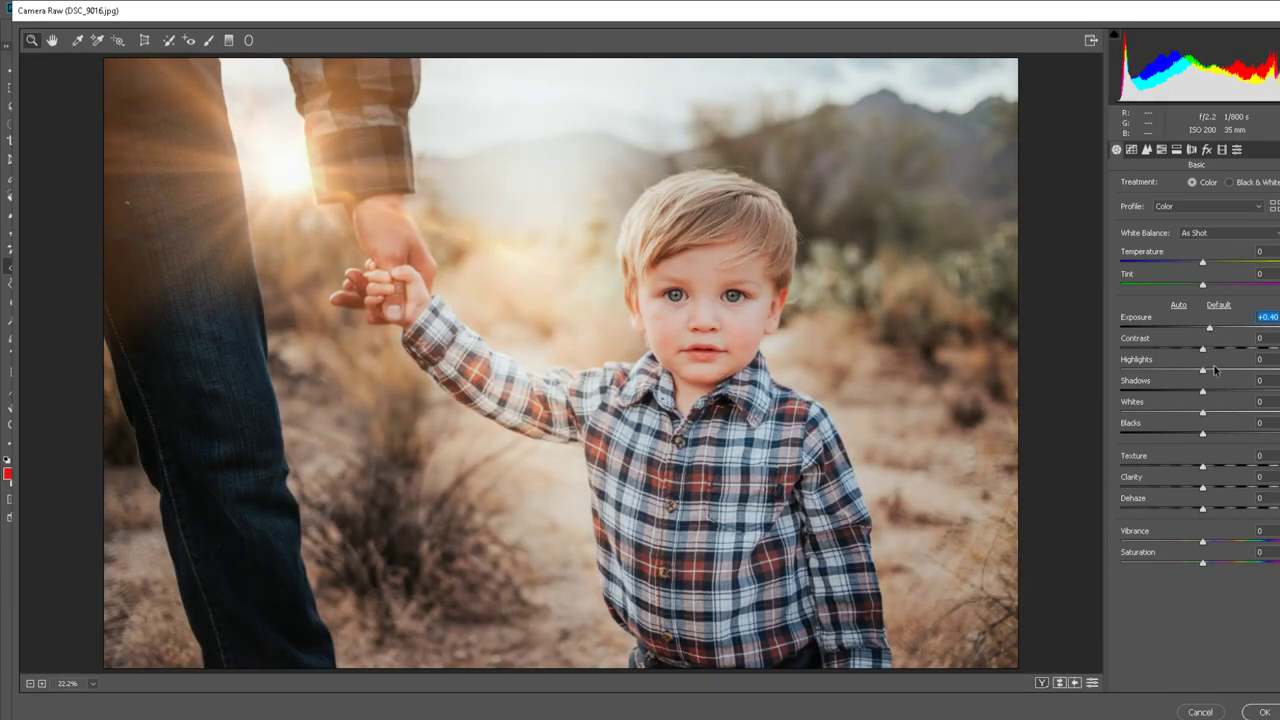
left_click_drag(1209, 396, 1211, 395)
left_click_drag(1202, 351, 1207, 353)
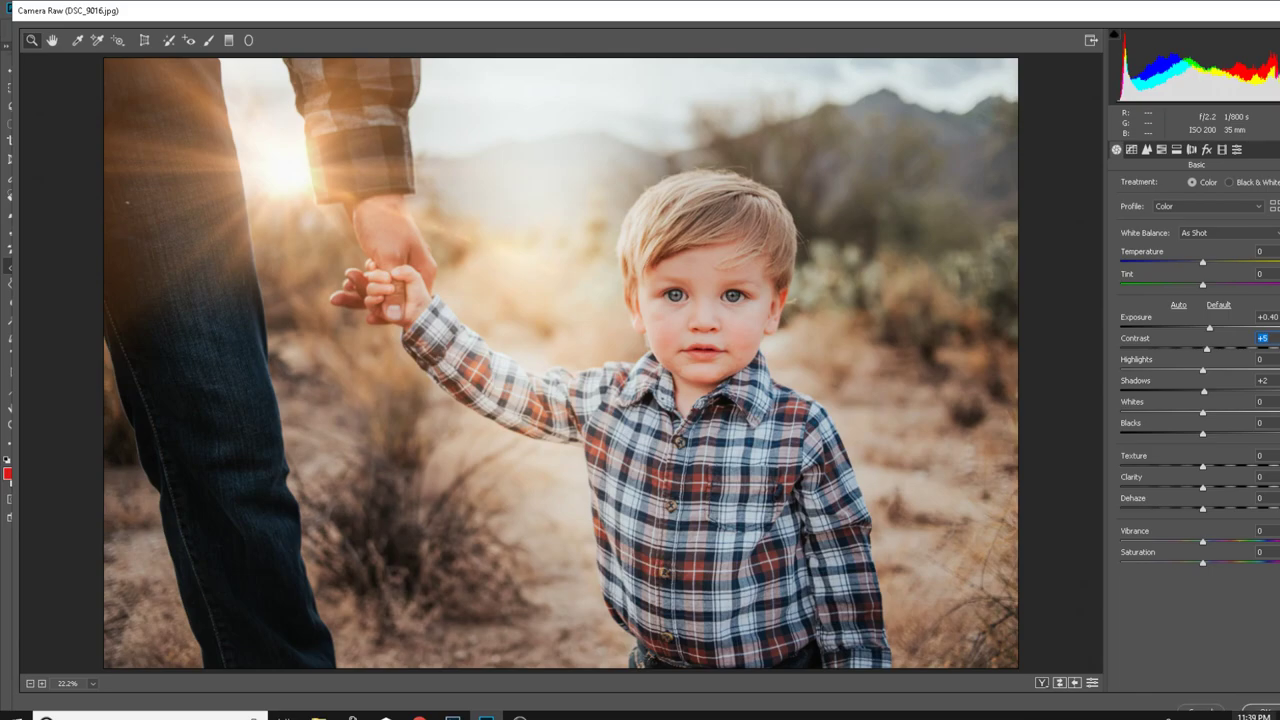
left_click(1262, 712)
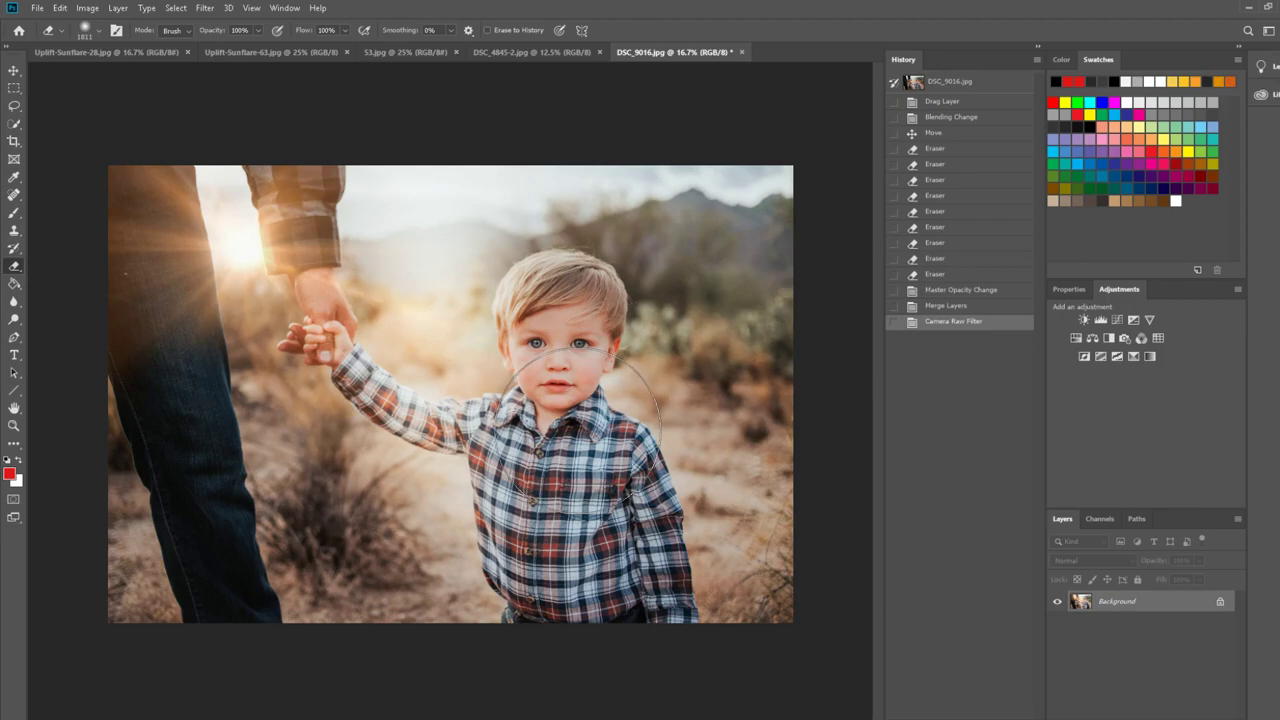
left_click(14, 425)
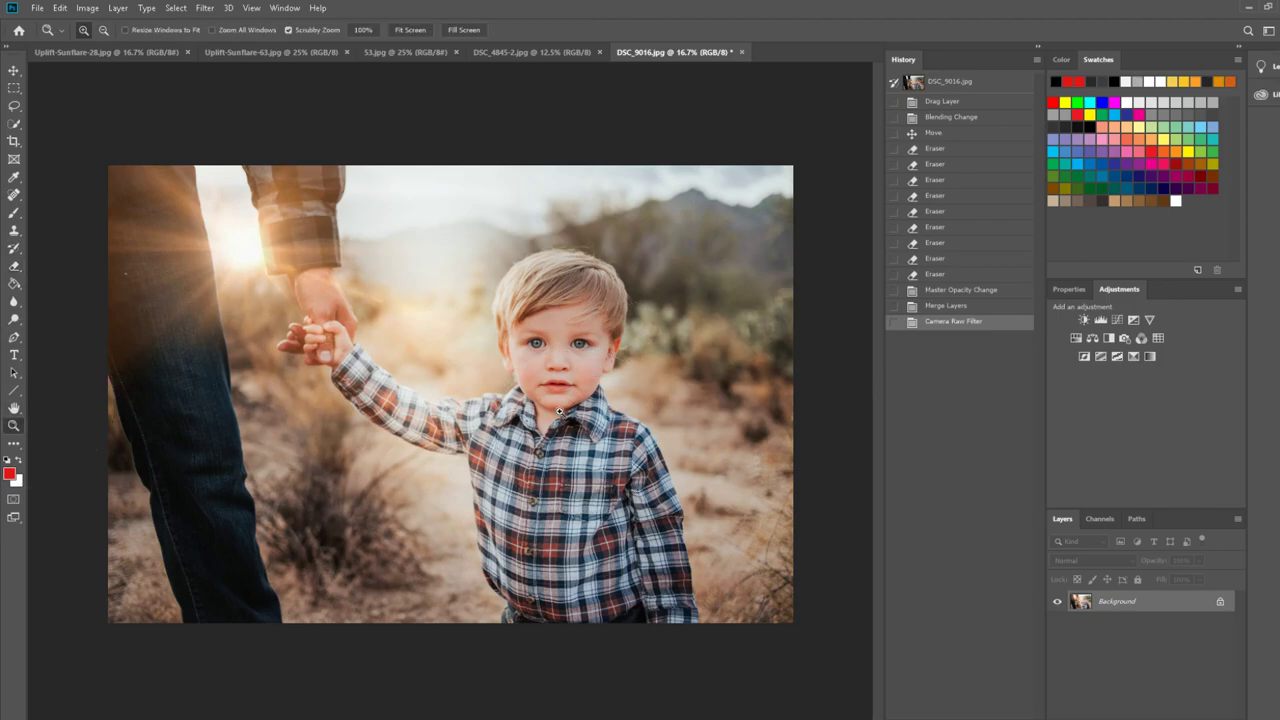
left_click_drag(560, 411, 654, 329)
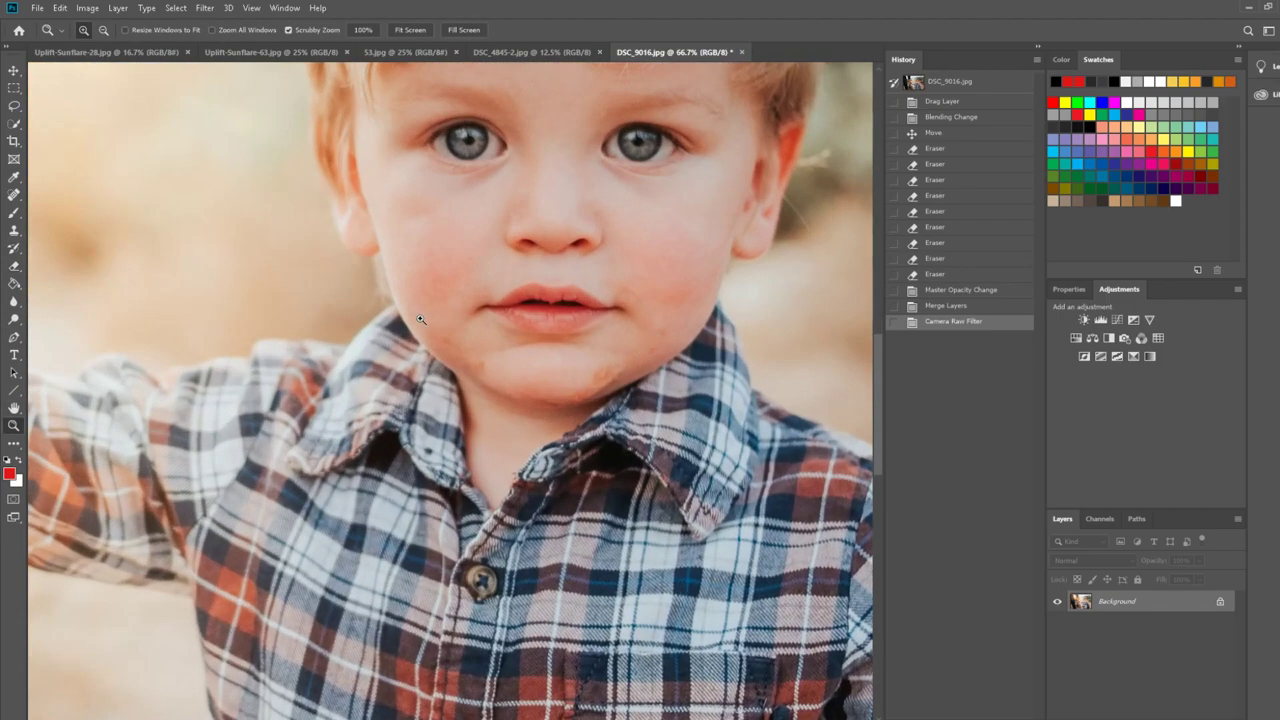
left_click(420, 468, "alt")
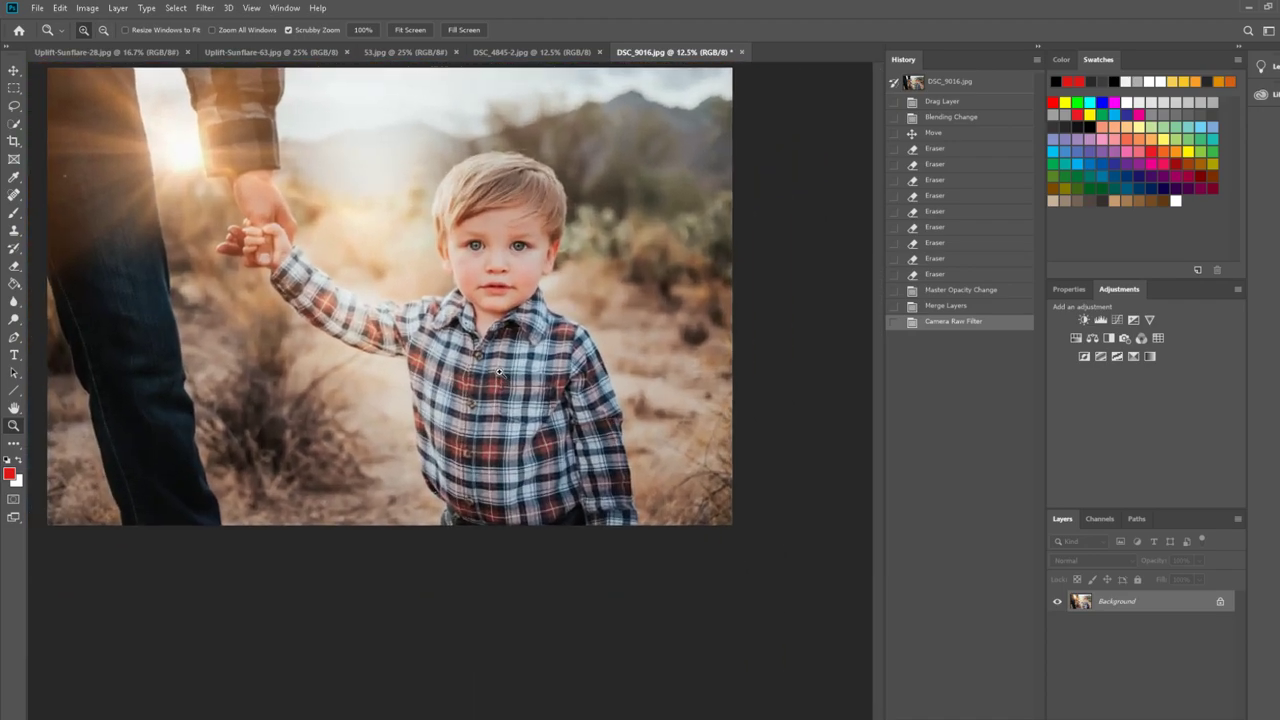
left_click(500, 373)
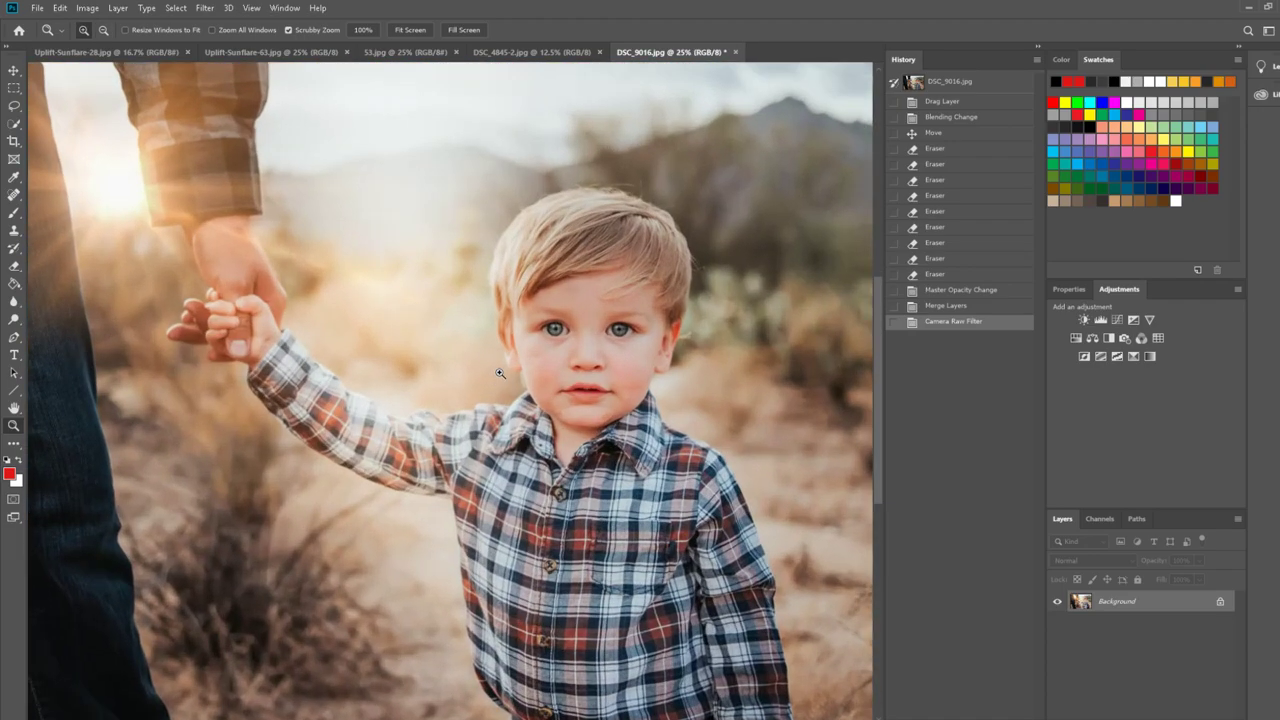
left_click(500, 373, "alt")
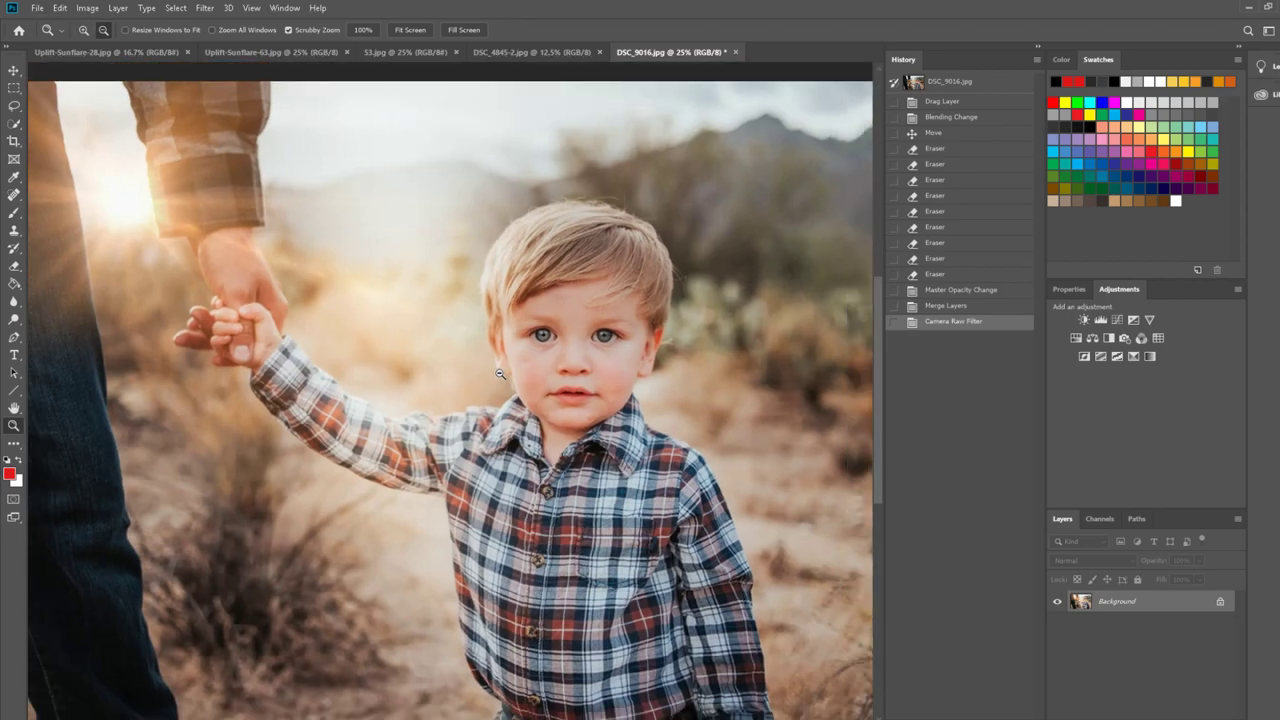